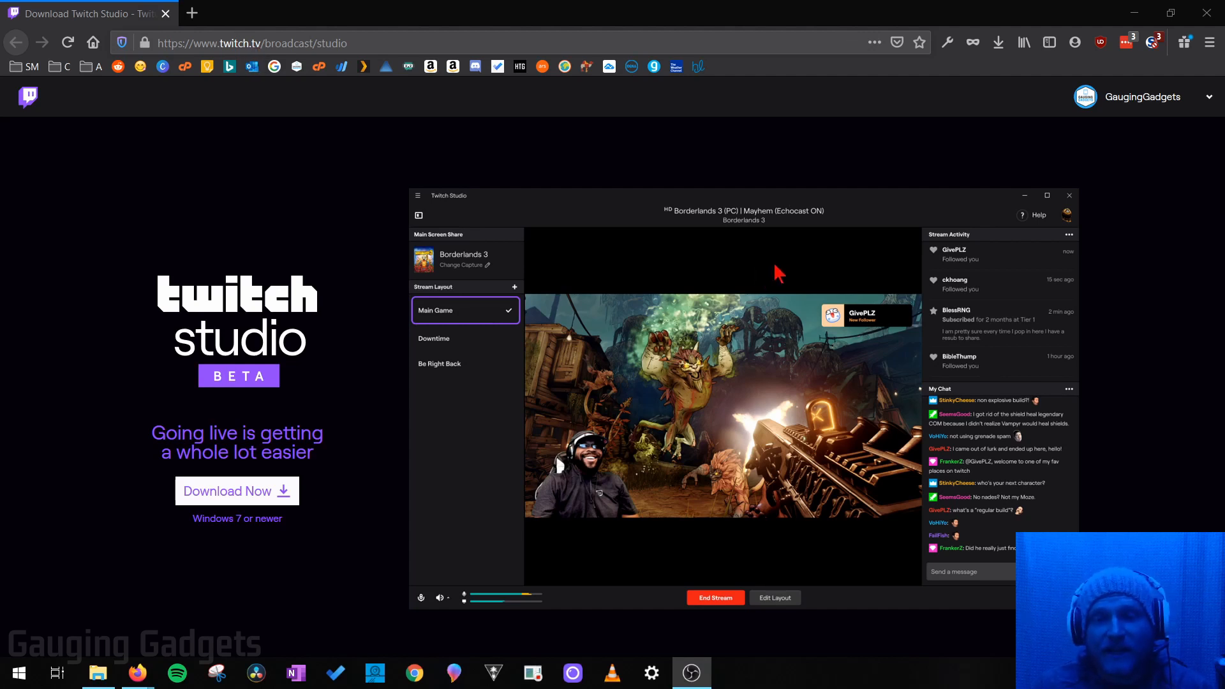
# Step: Scroll through the Twitch Studio beta download page and back up to the Download Now banner
pyautogui.scroll(-20, 778, 274)
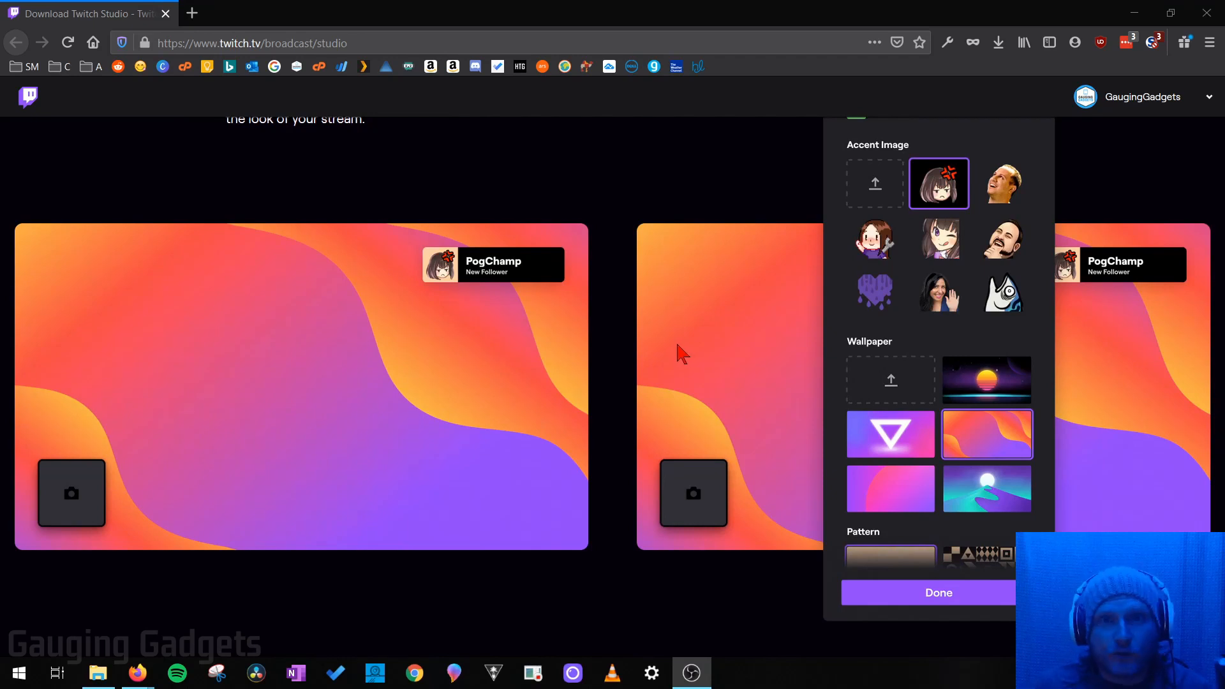
pyautogui.scroll(20, 680, 351)
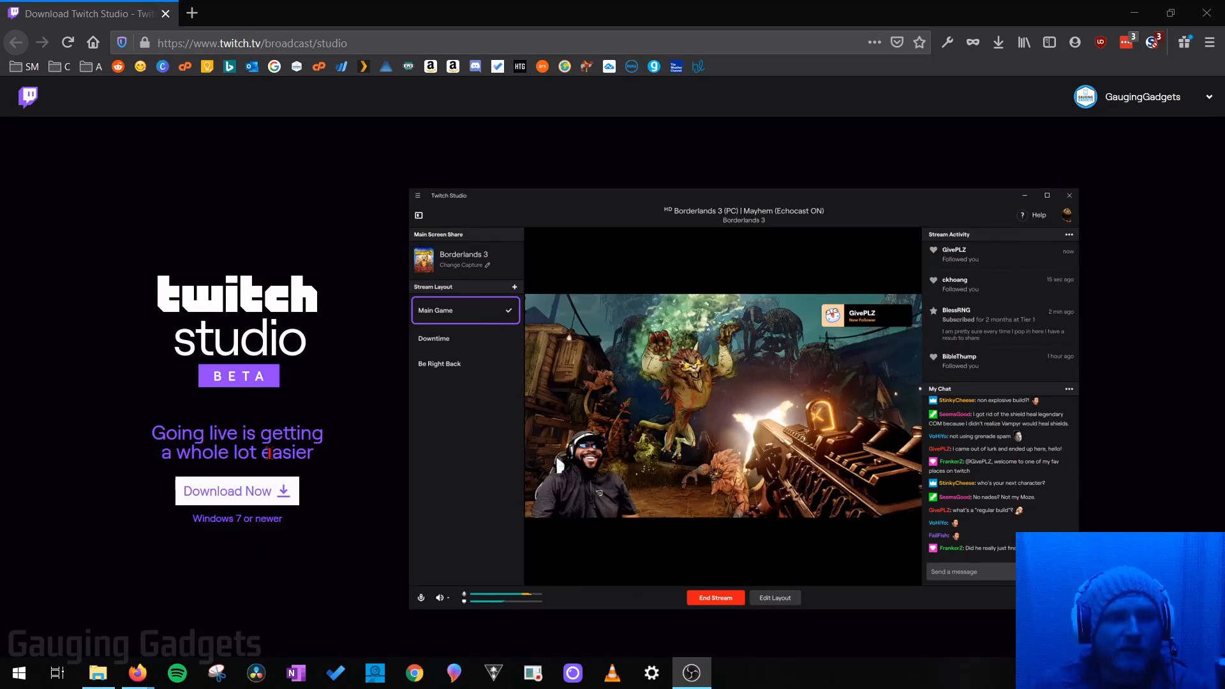
# Step: Save the Twitch Studio setup file to Downloads and start installing it
pyautogui.click(249, 504)
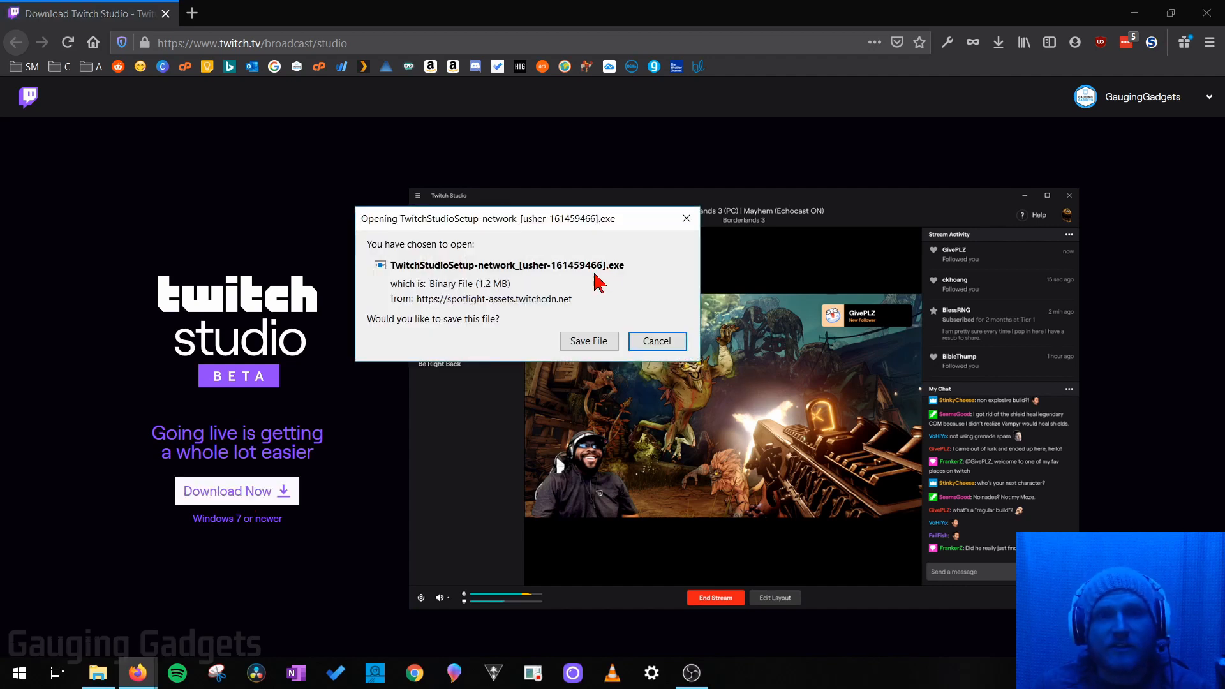
pyautogui.click(589, 341)
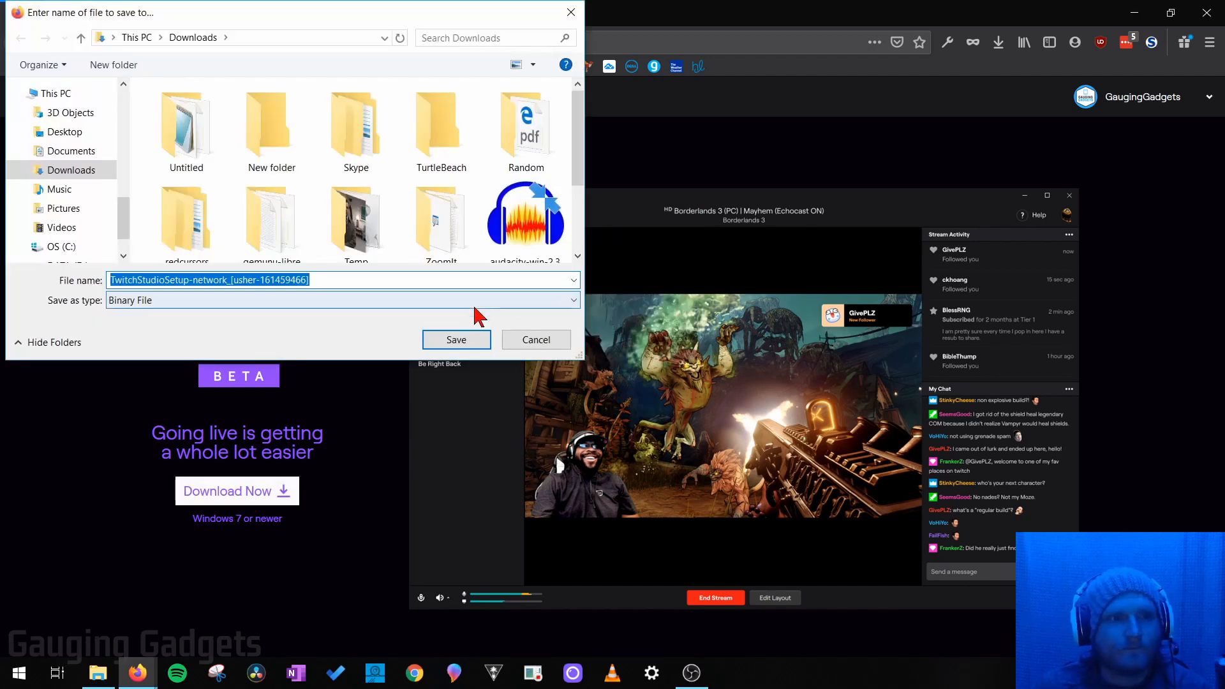
pyautogui.click(462, 340)
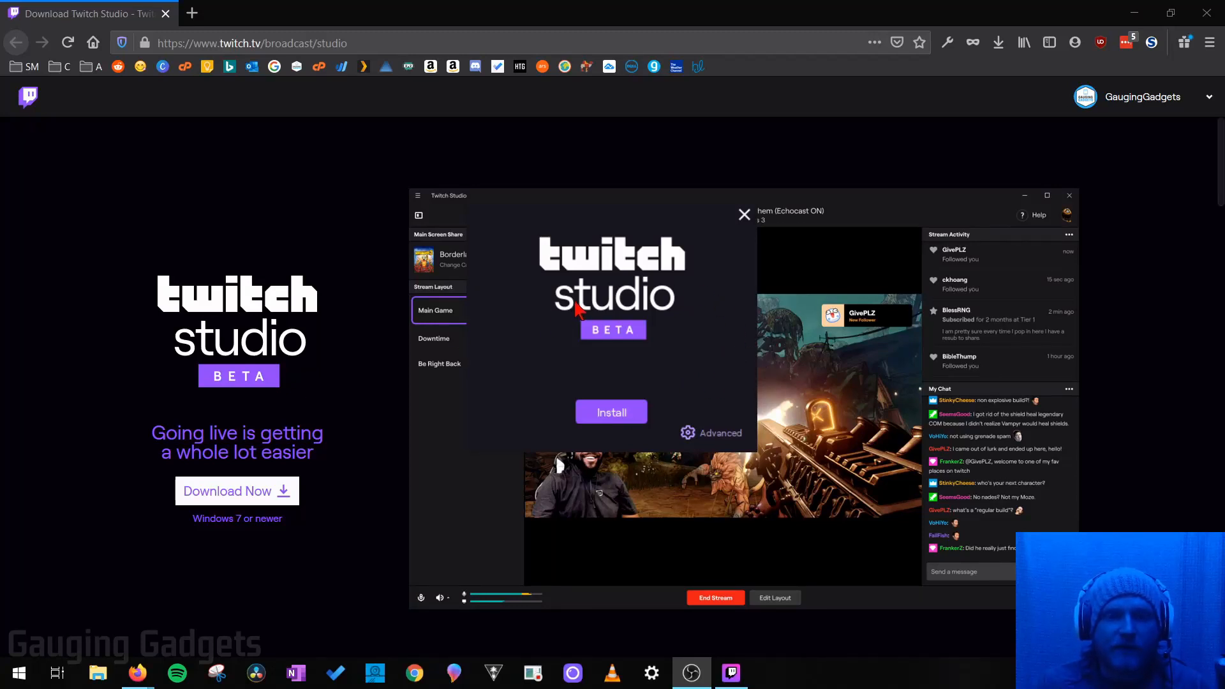
pyautogui.click(627, 403)
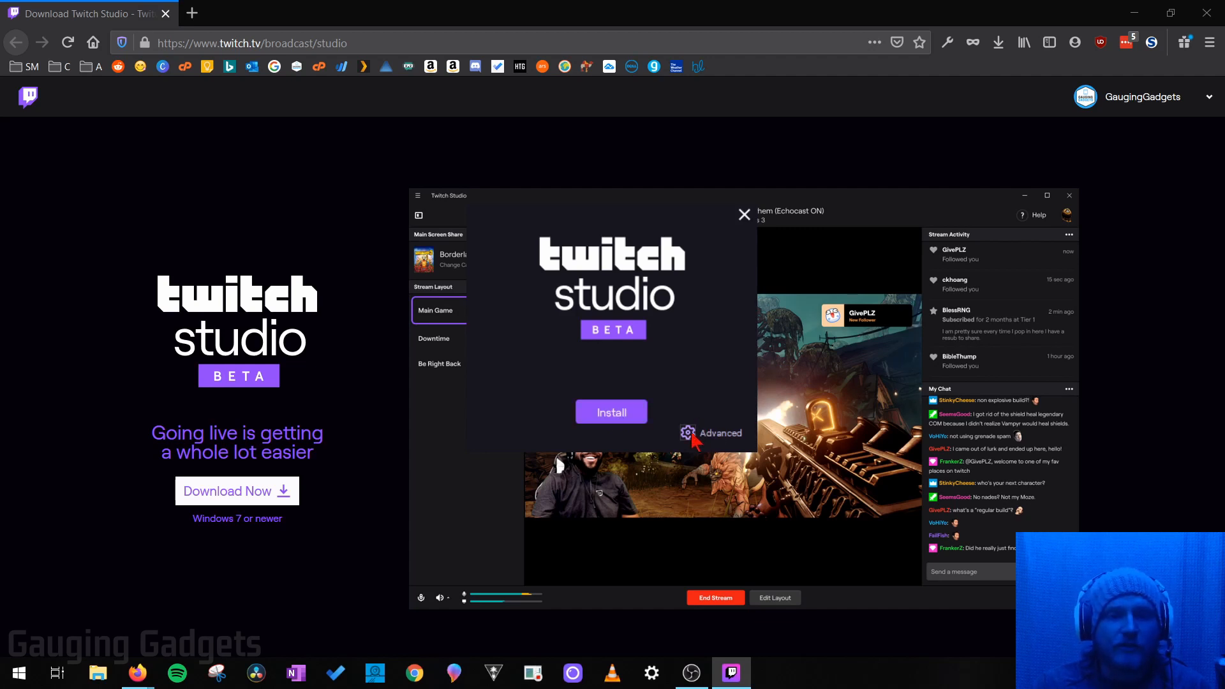
pyautogui.click(617, 419)
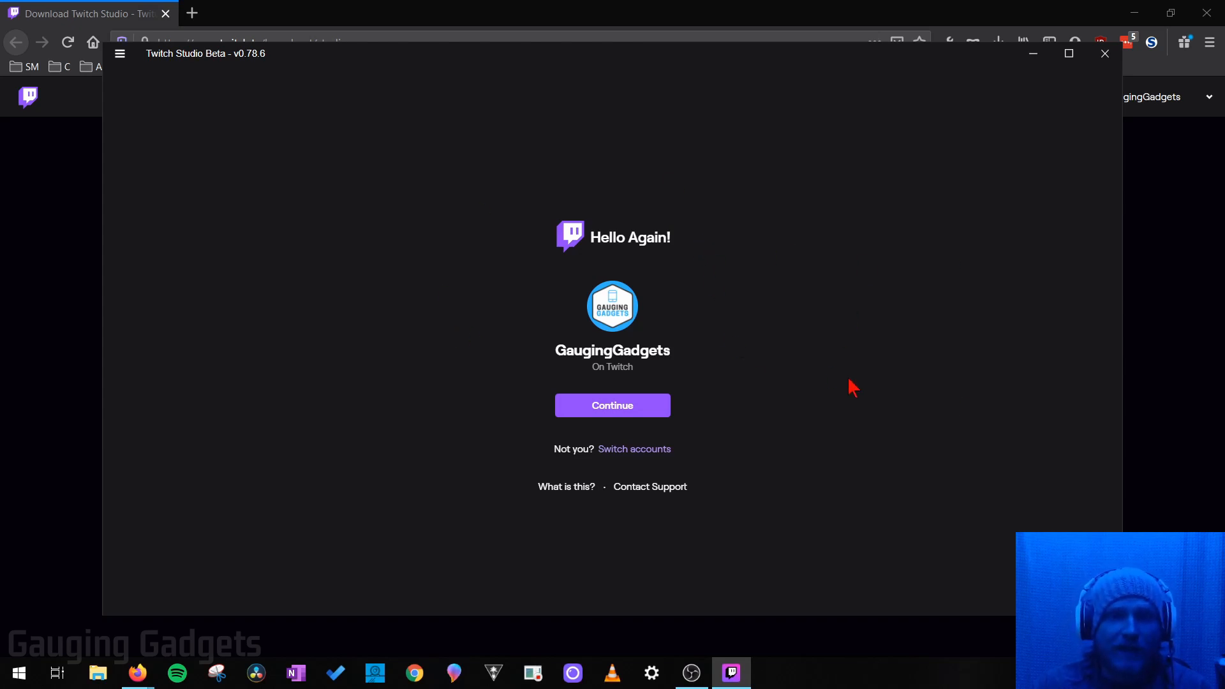
# Step: Continue with the remembered Twitch account and log in using the prefilled credentials
pyautogui.click(621, 409)
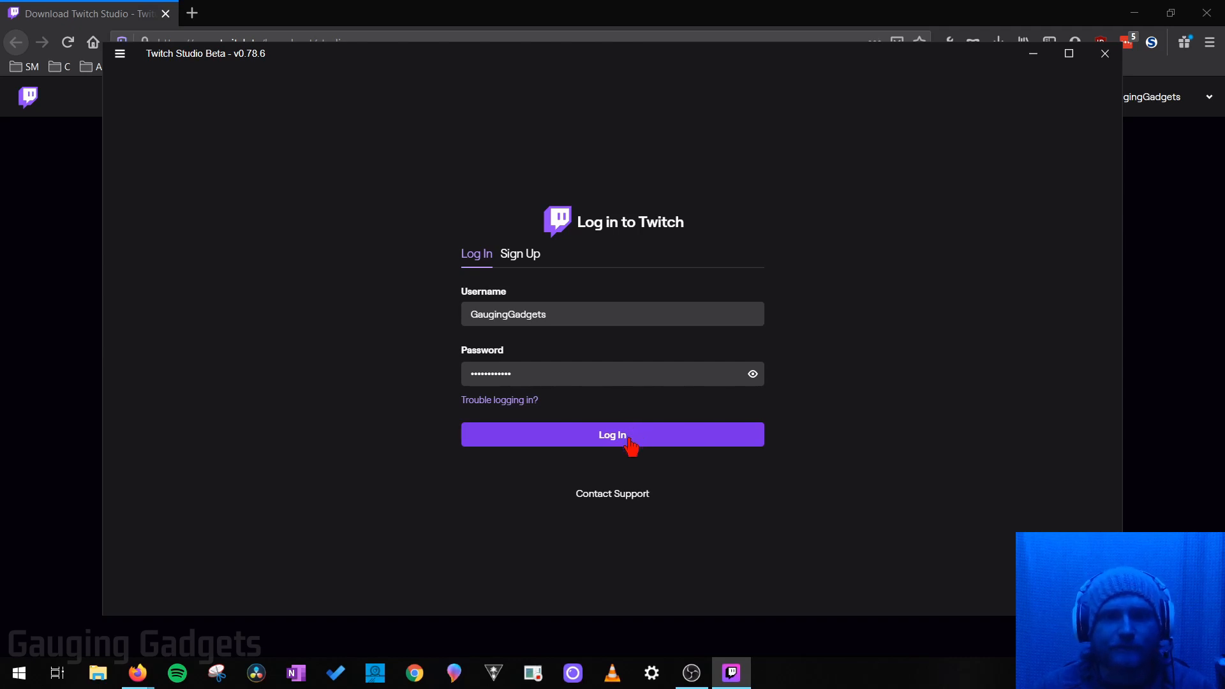
pyautogui.click(643, 448)
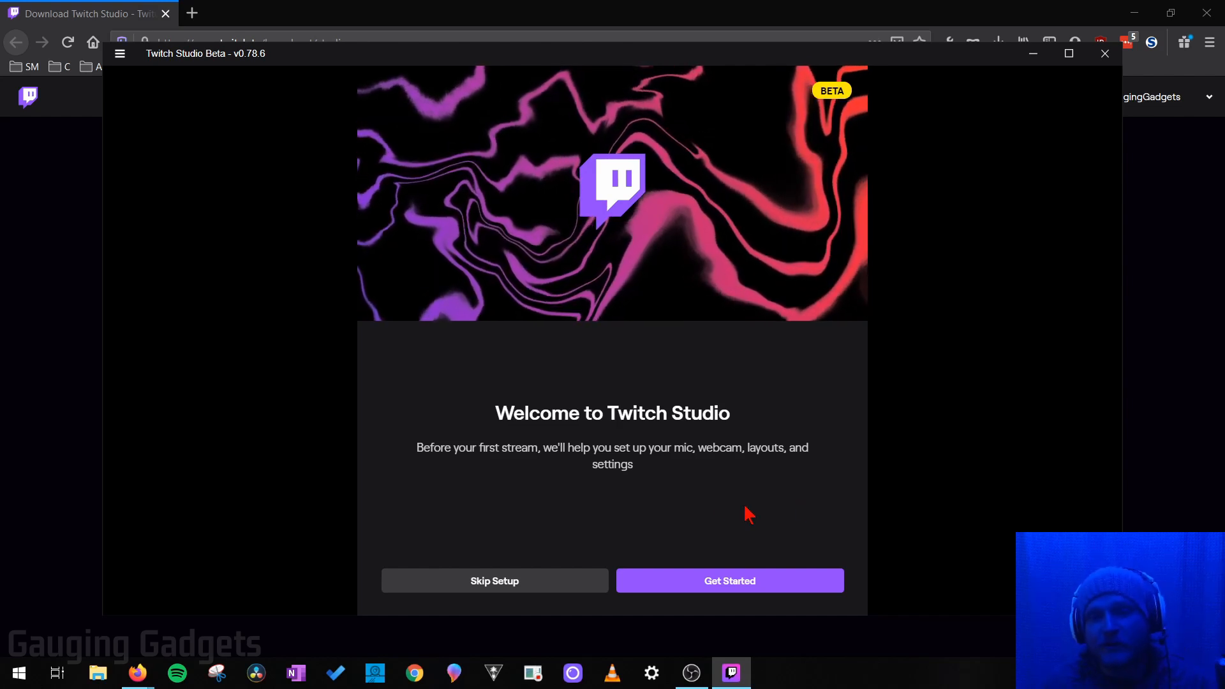
# Step: Keep the Elite SuperAmp mic with noise suppression and loudness equalization filters unchanged
pyautogui.click(731, 592)
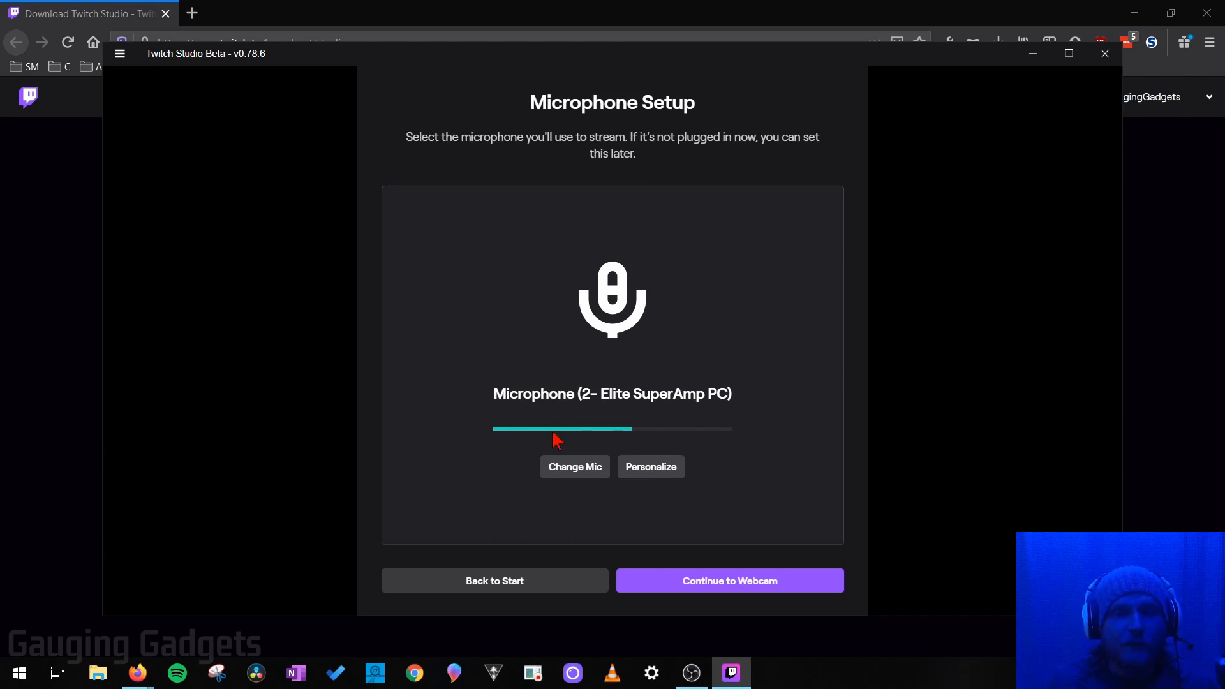
pyautogui.click(571, 472)
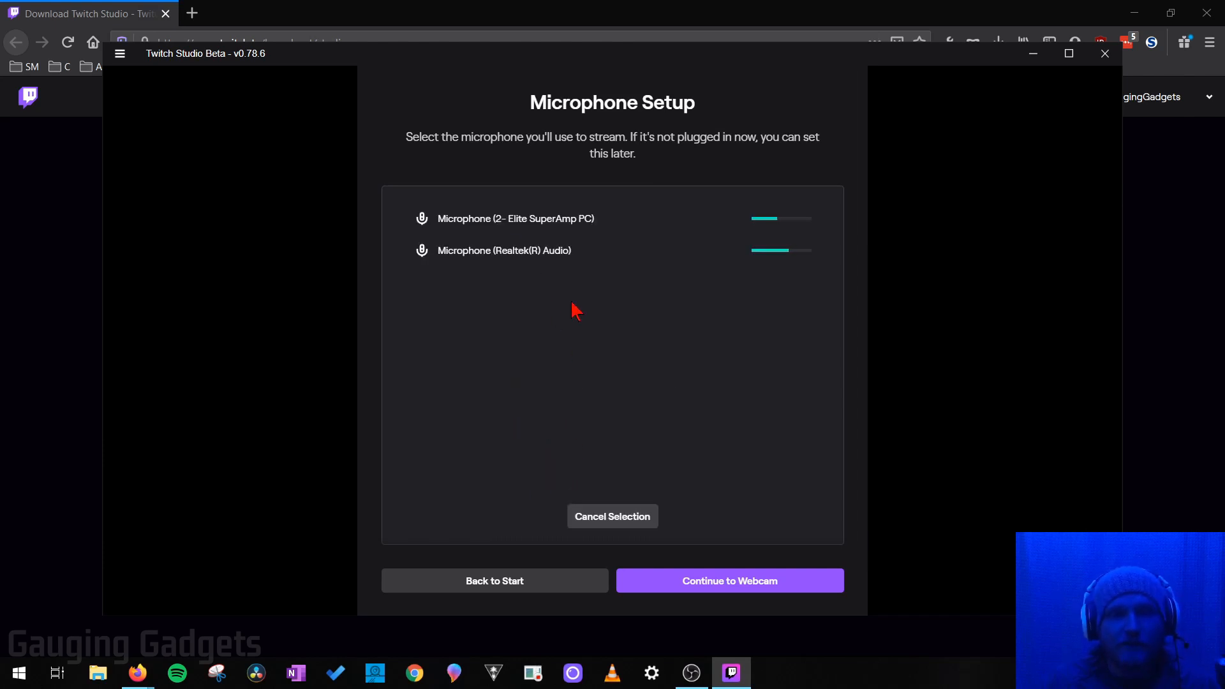
pyautogui.click(616, 518)
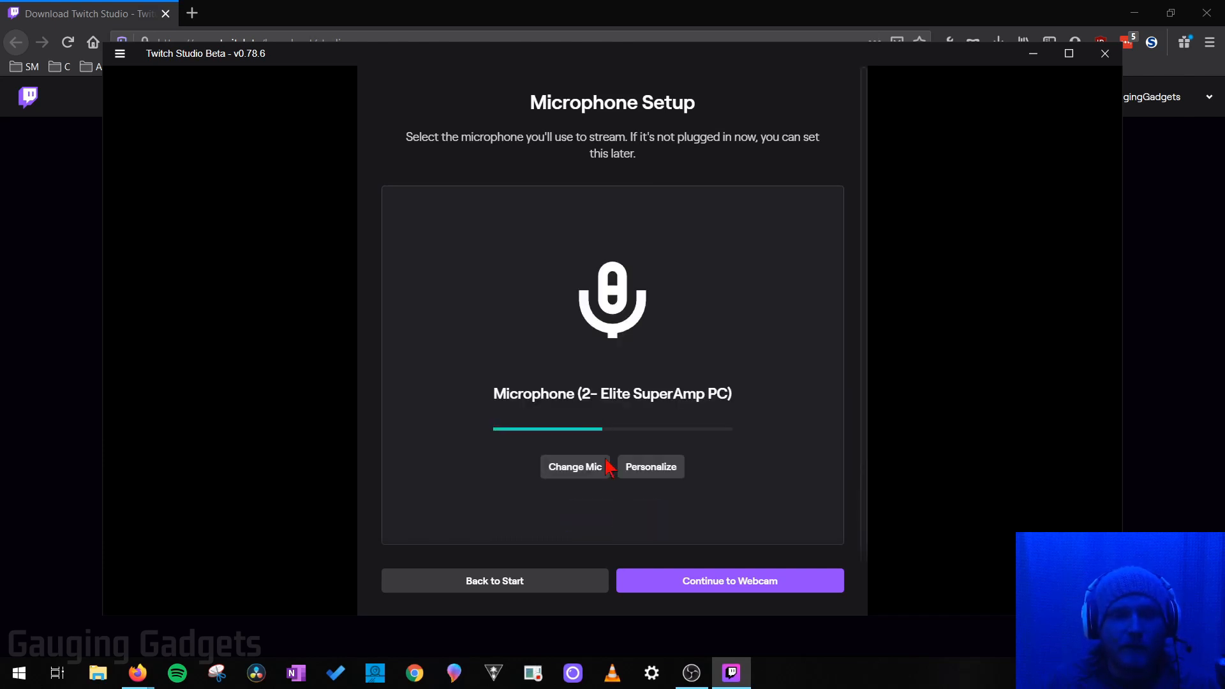
pyautogui.click(664, 480)
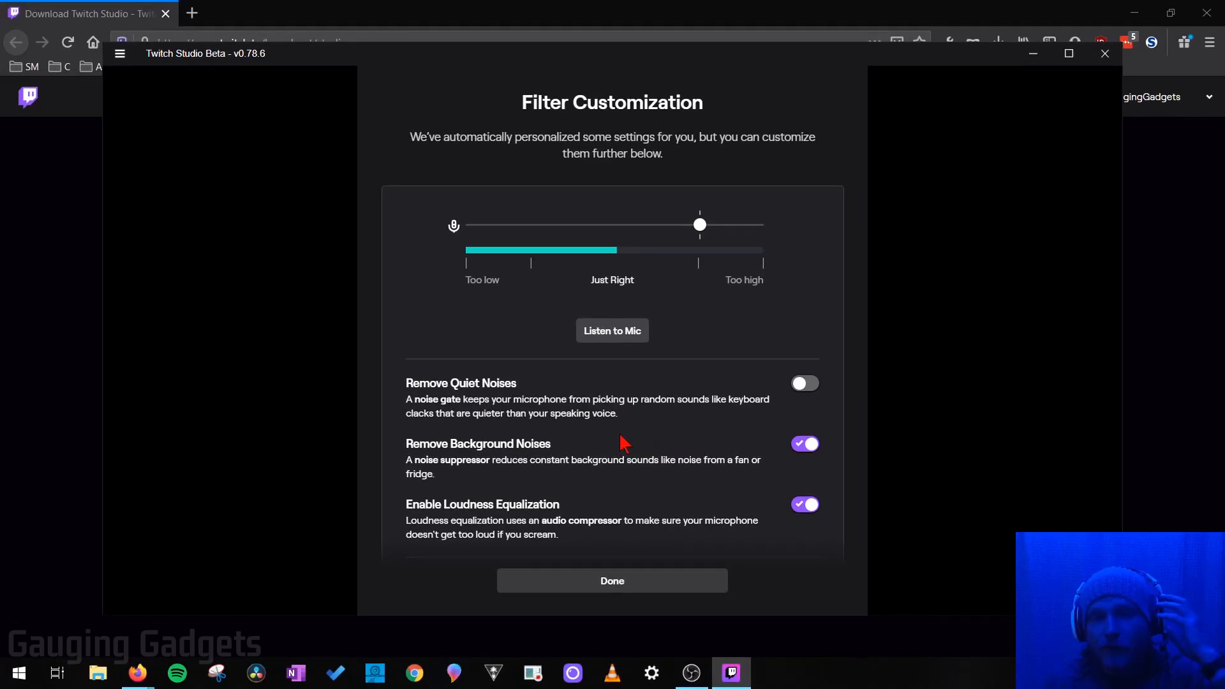
pyautogui.click(614, 582)
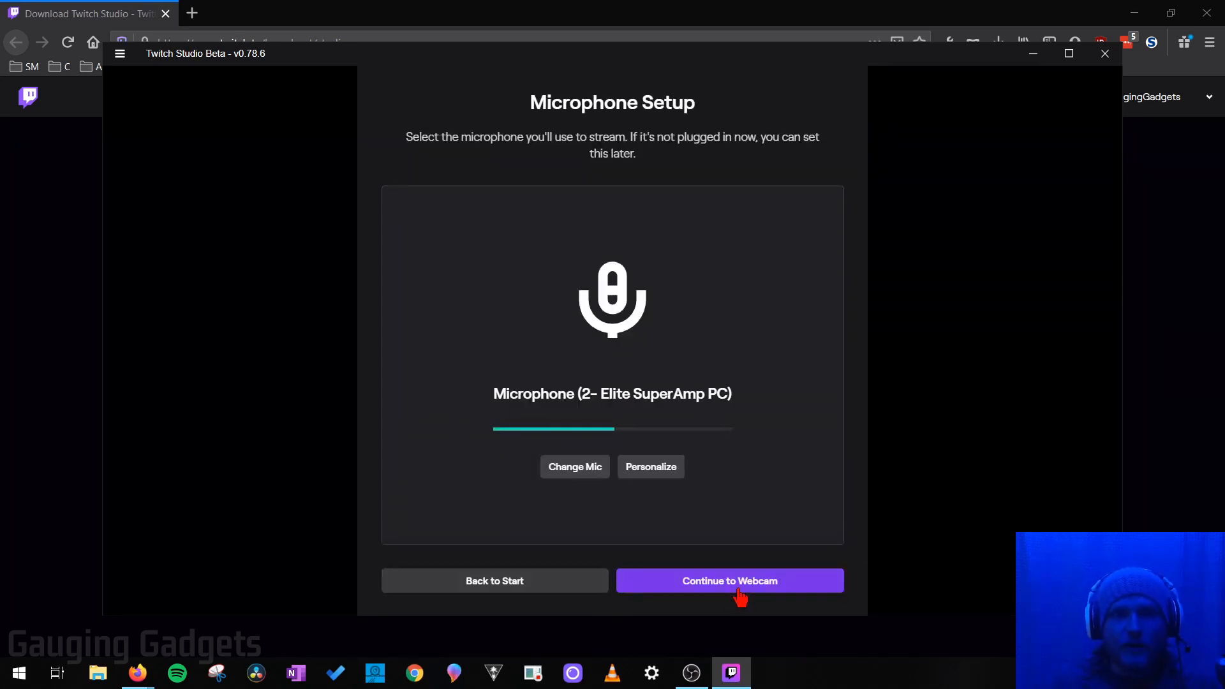
pyautogui.click(738, 589)
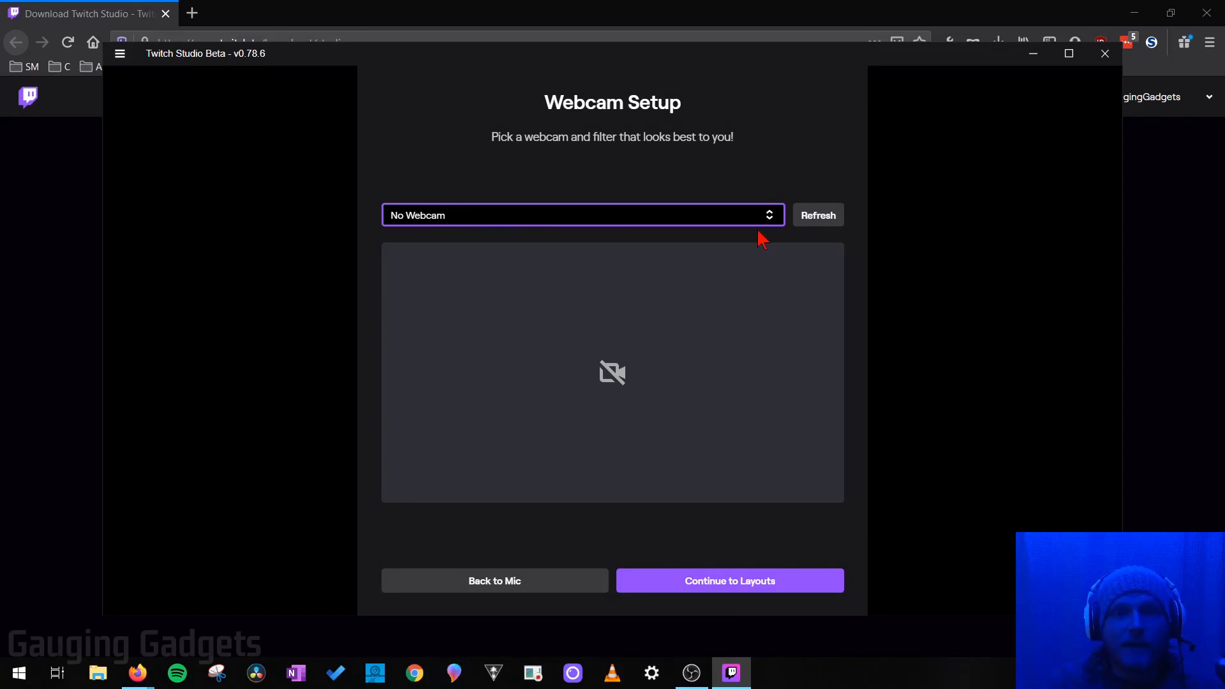
# Step: Select the Integrated Webcam and apply the Pro 2 filter before continuing to layouts
pyautogui.click(768, 217)
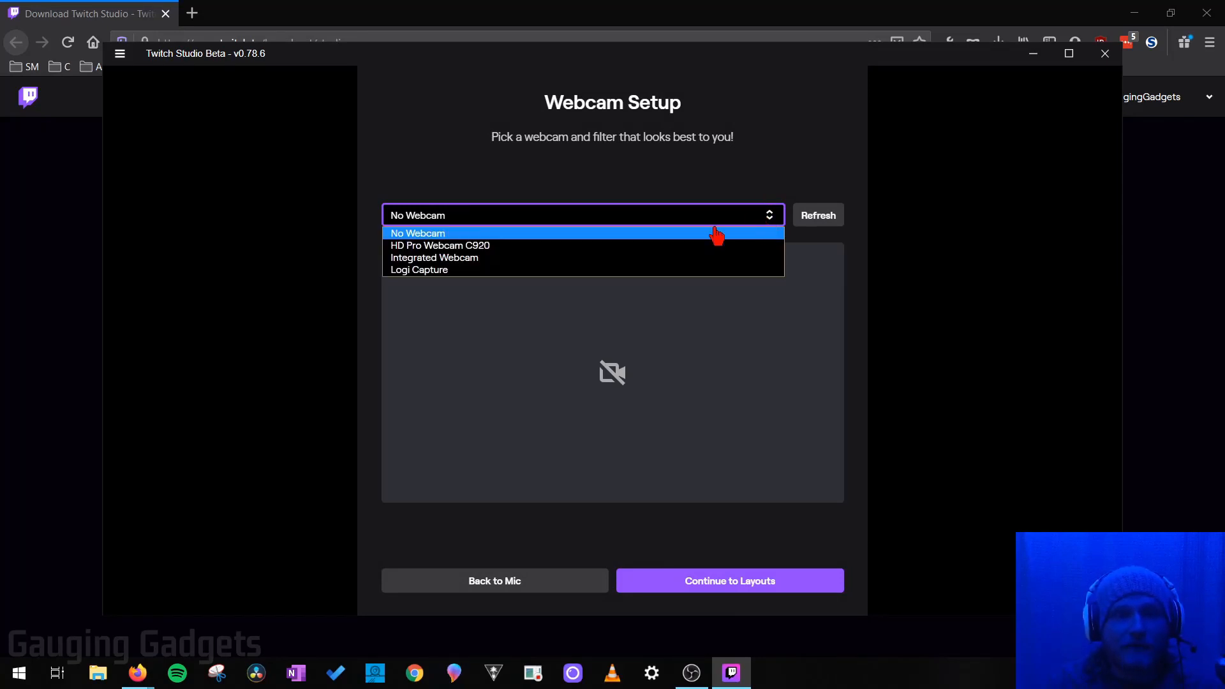
pyautogui.click(483, 259)
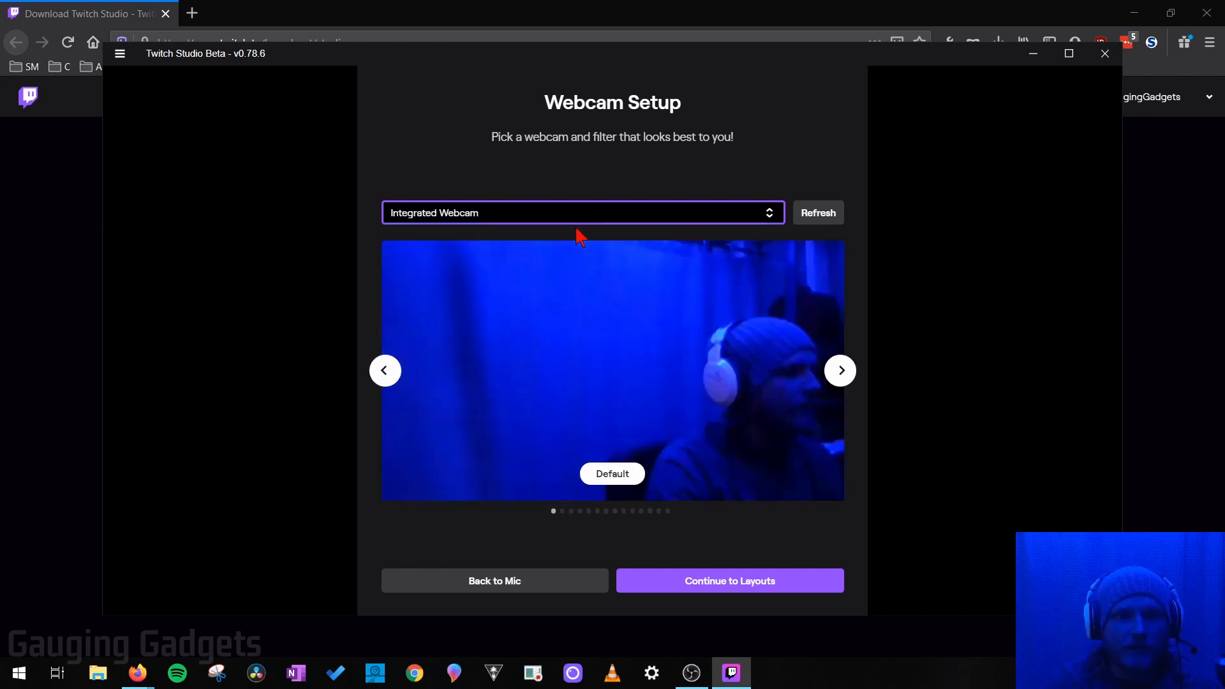
pyautogui.click(840, 378)
pyautogui.click(840, 378)
pyautogui.click(839, 378)
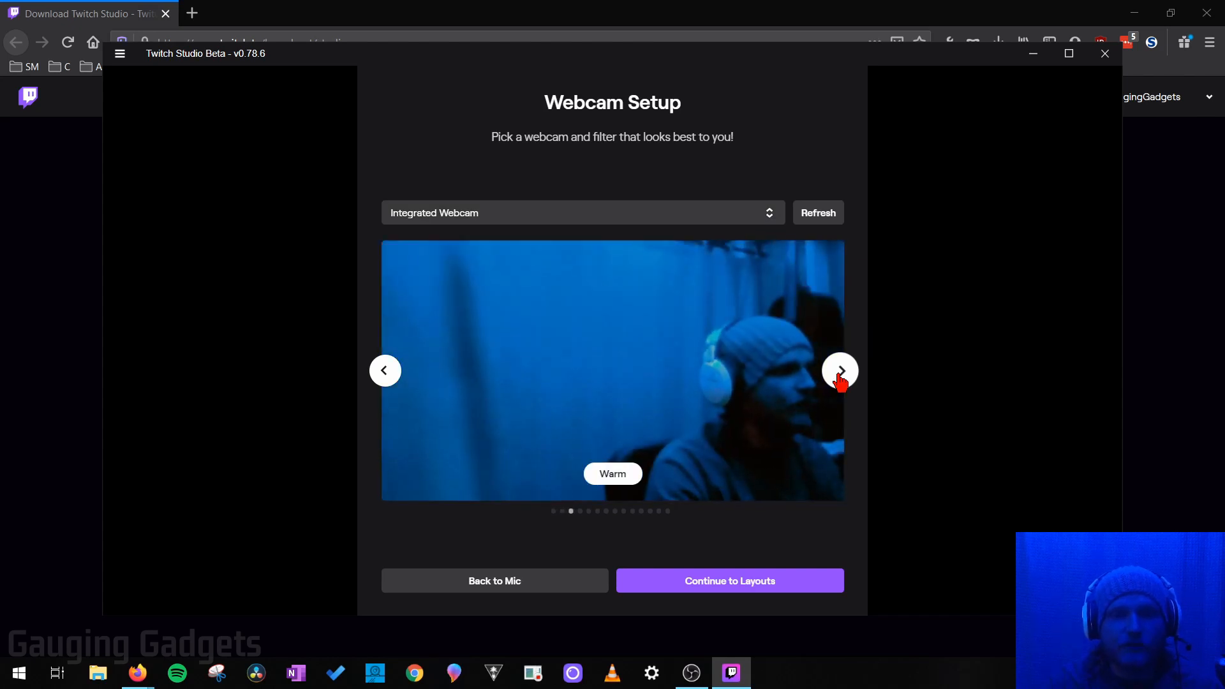
pyautogui.click(840, 378)
pyautogui.click(840, 378)
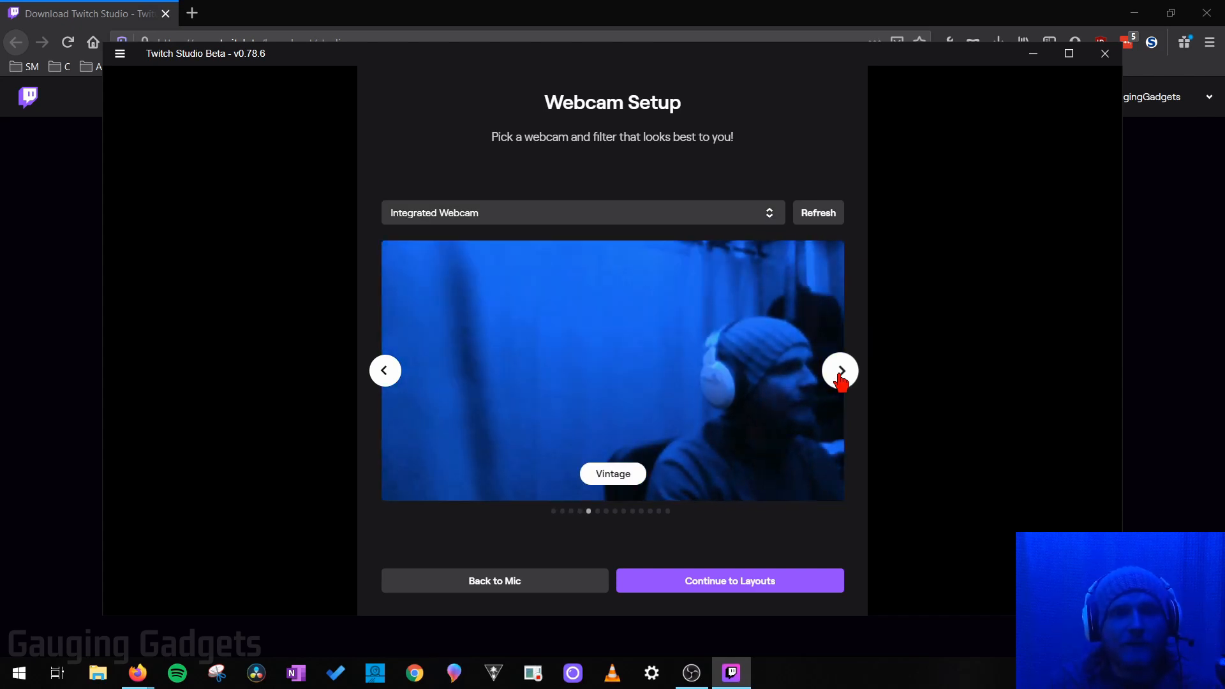
pyautogui.click(839, 378)
pyautogui.click(839, 379)
pyautogui.click(839, 379)
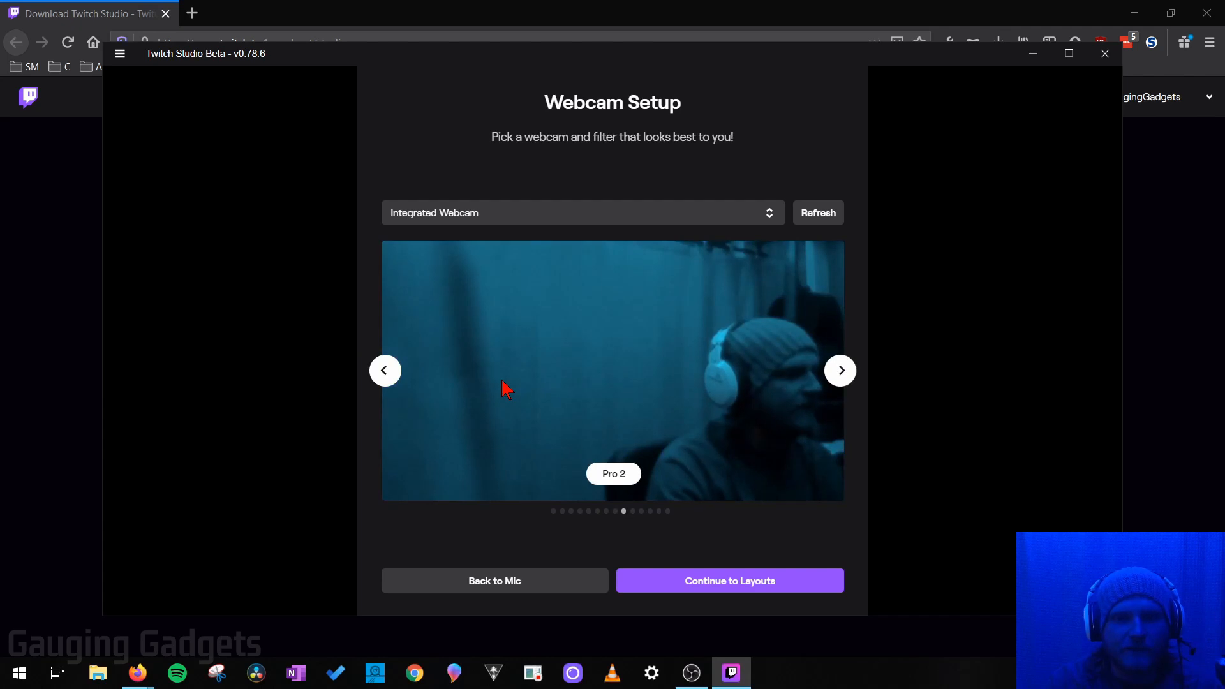
pyautogui.click(726, 591)
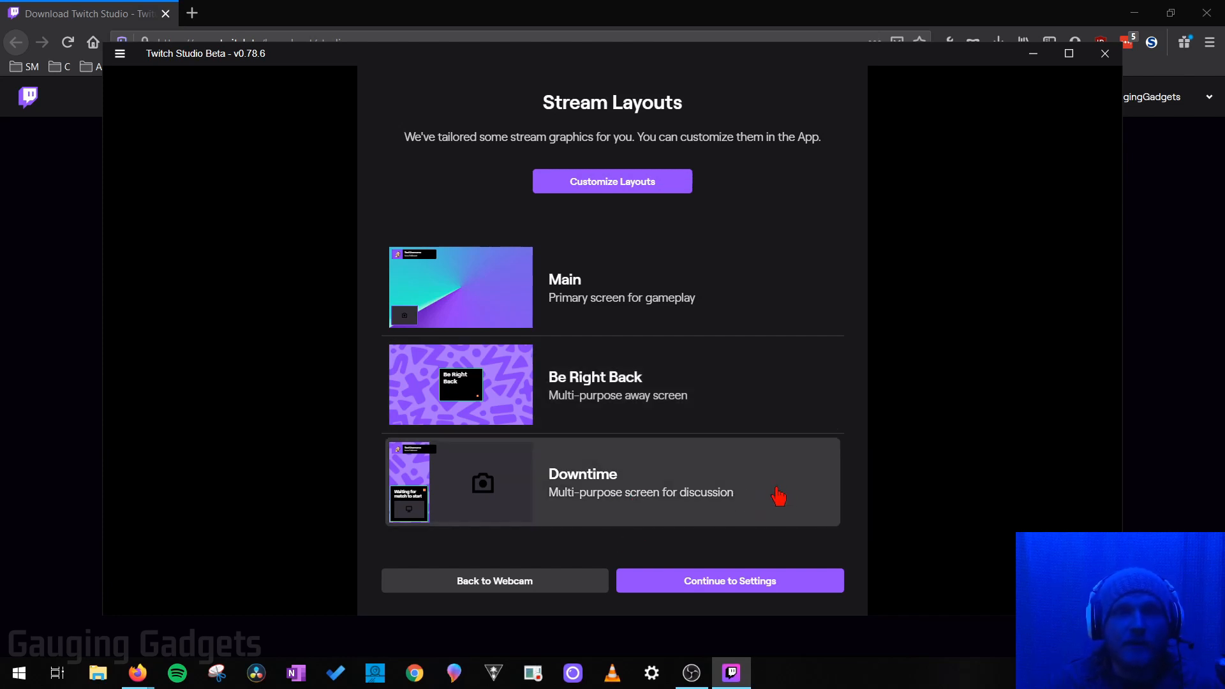
# Step: Give the stream layouts the retro synthwave sunset wallpaper in the Brand Assets customizer
pyautogui.click(747, 307)
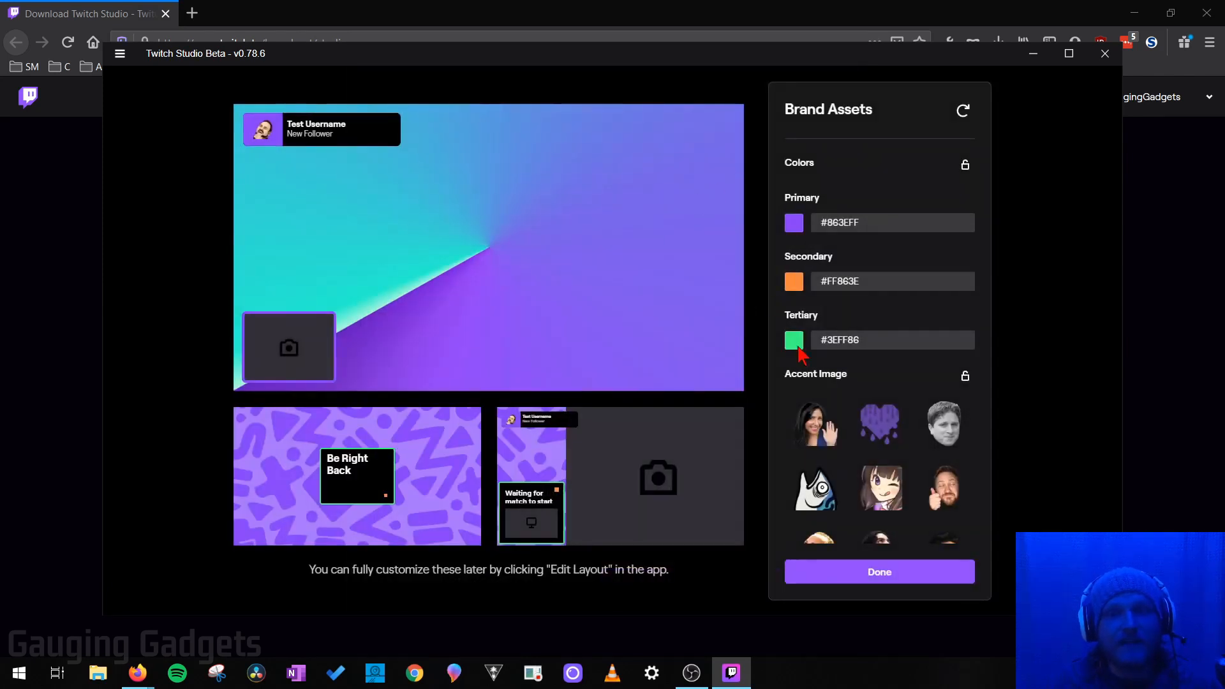
pyautogui.scroll(-5, 859, 261)
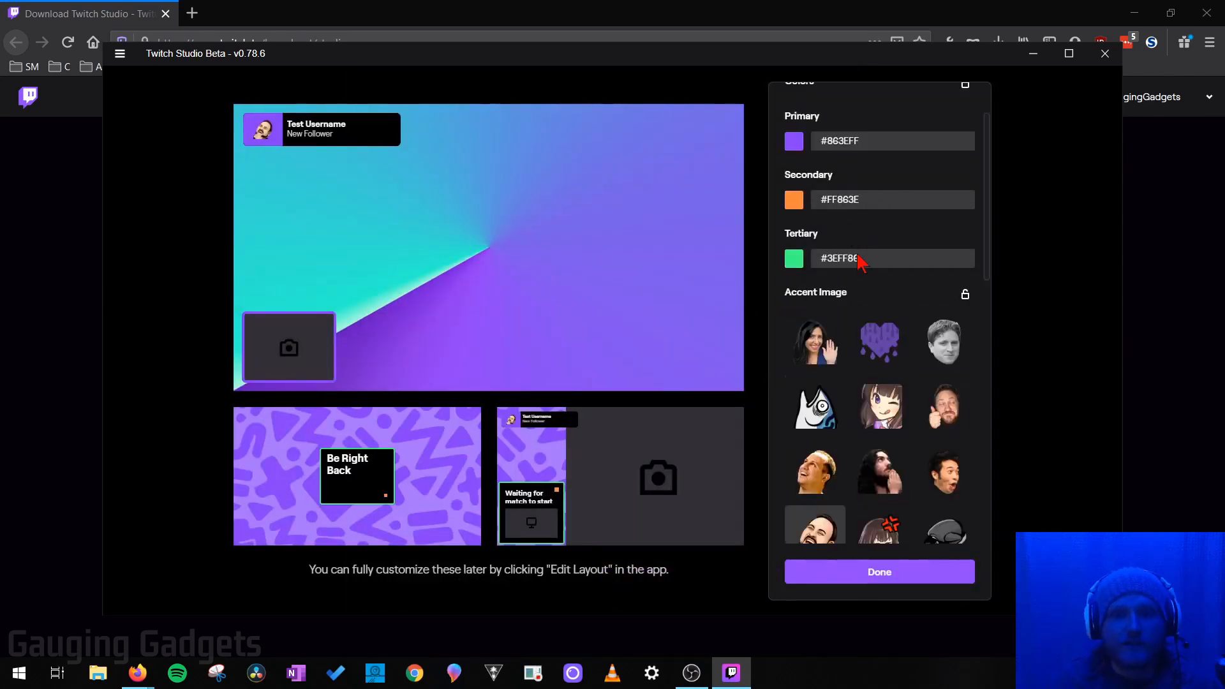
pyautogui.scroll(-3, 899, 440)
pyautogui.scroll(3, 829, 369)
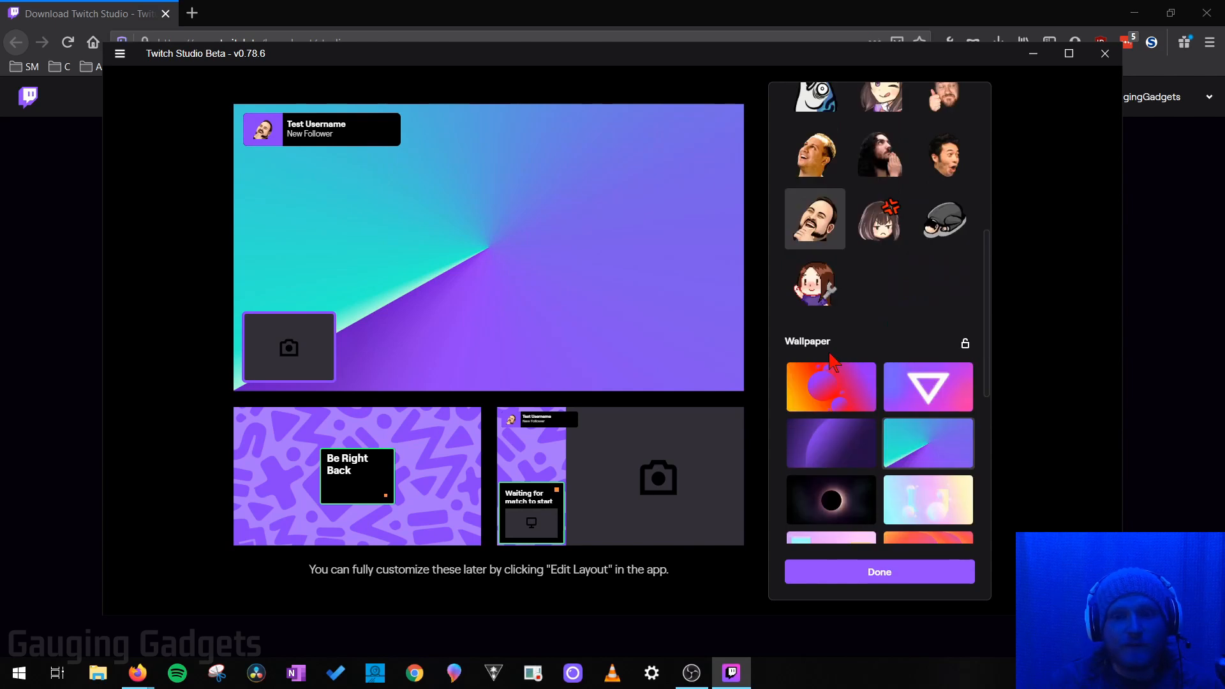
pyautogui.scroll(-6, 835, 361)
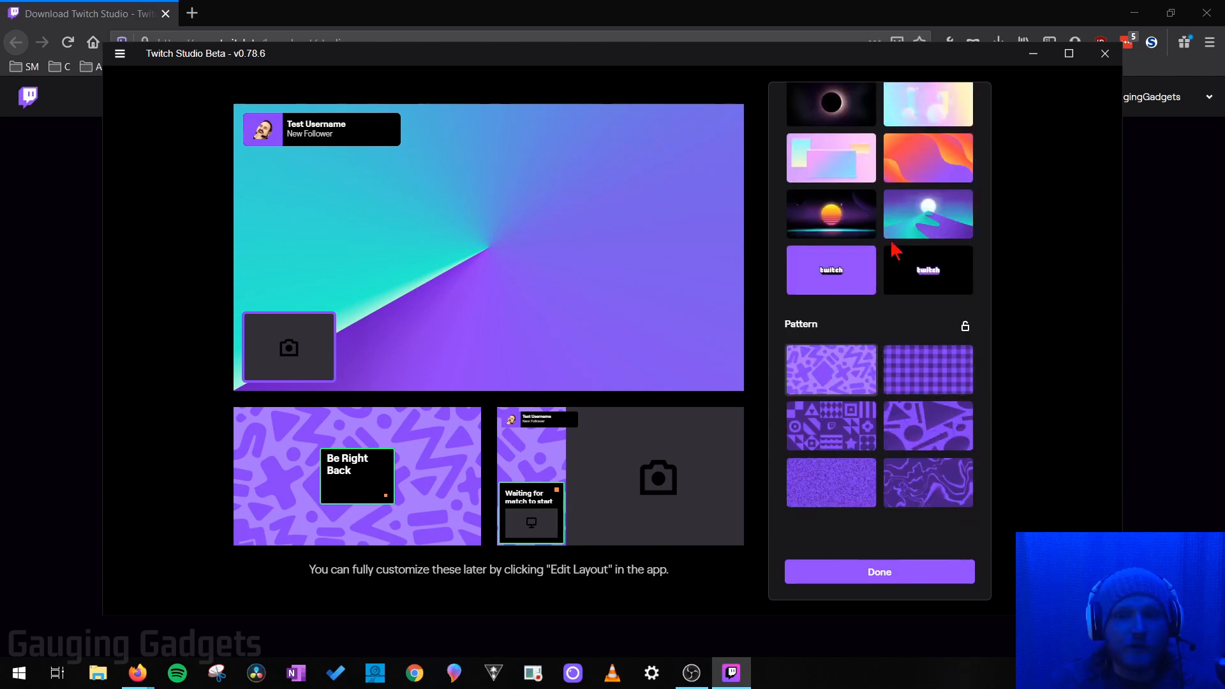
pyautogui.click(850, 225)
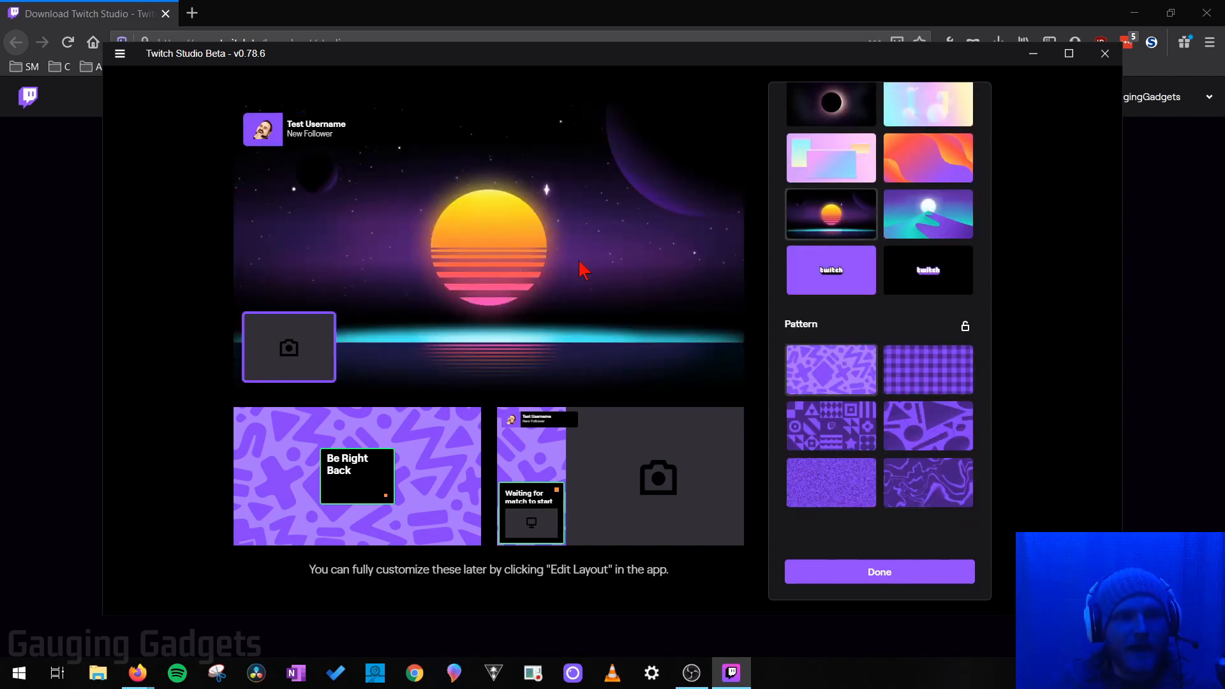
pyautogui.scroll(10, 879, 356)
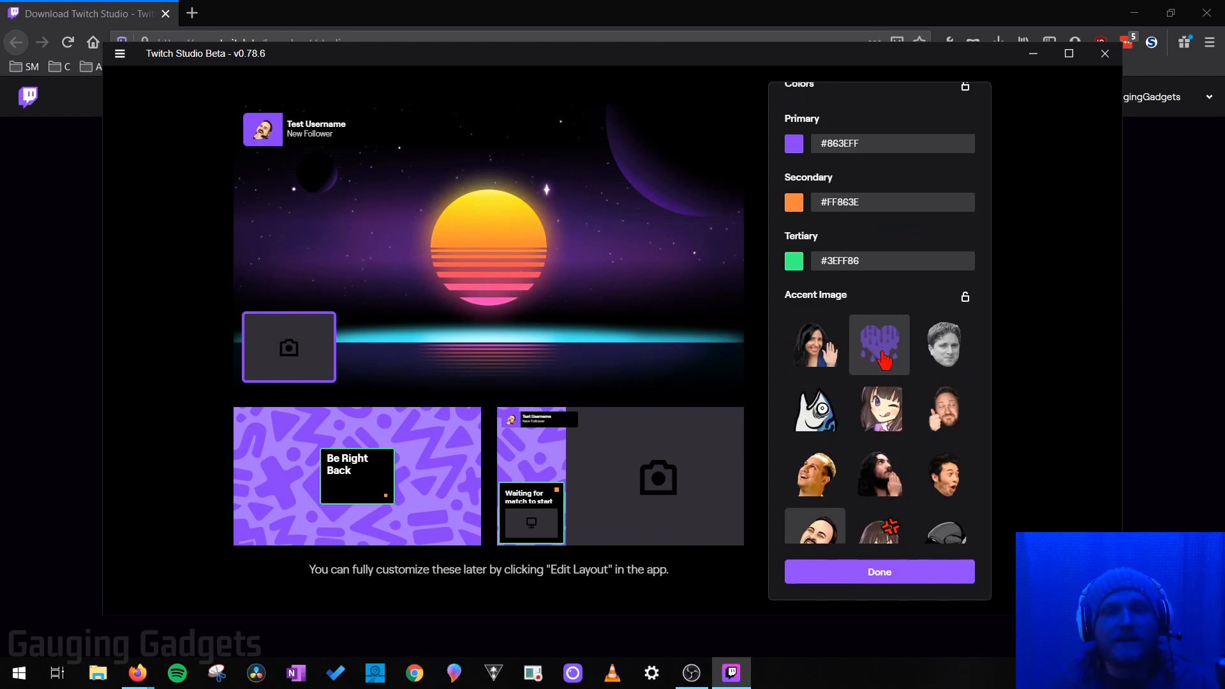
pyautogui.click(910, 579)
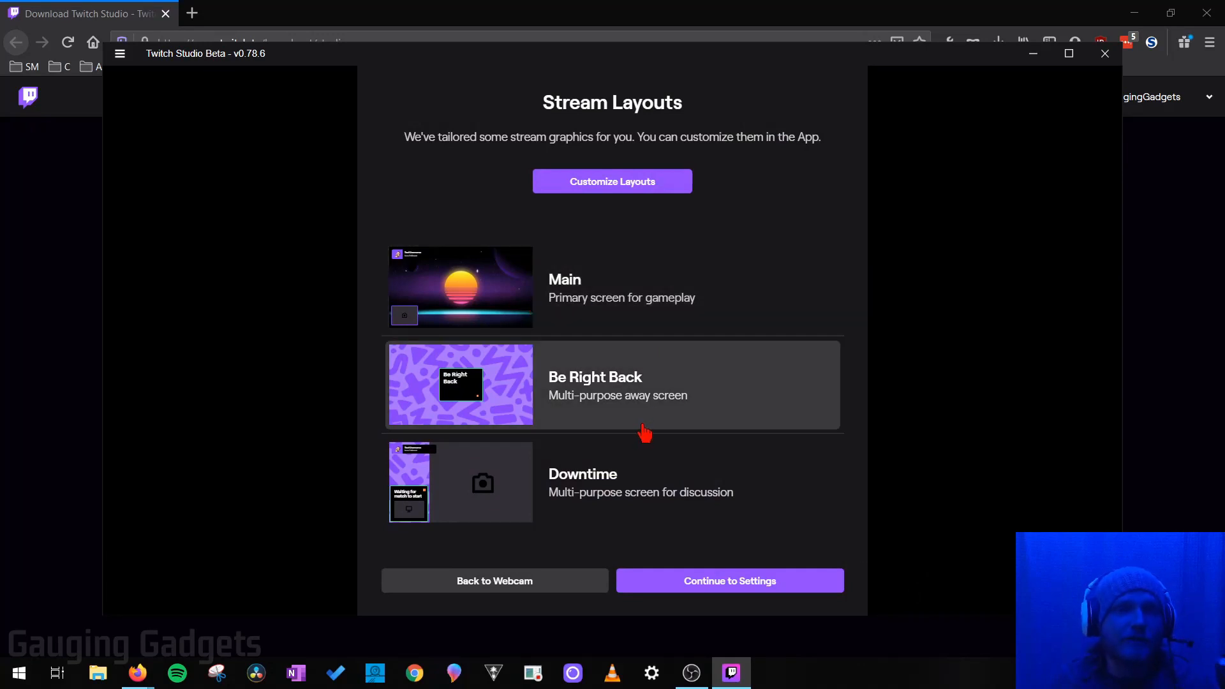
# Step: Leave stream quality at 1080p60, 6 Mbps without changing encoder settings and finish setup
pyautogui.click(742, 589)
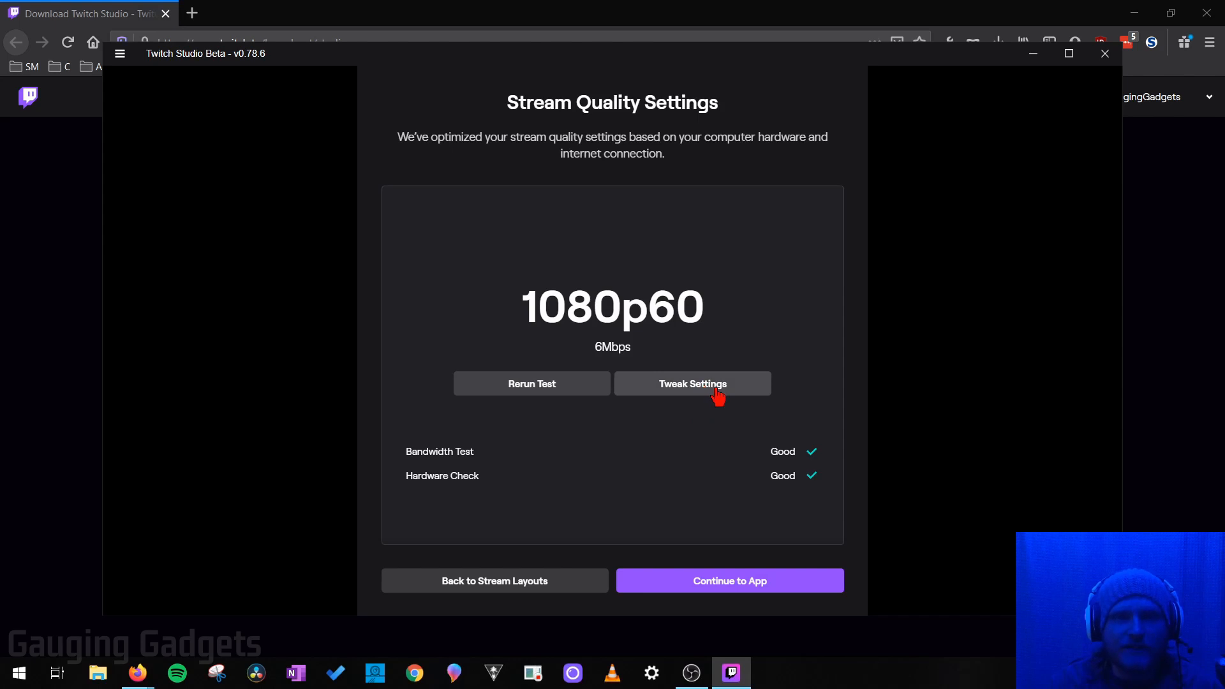
pyautogui.click(693, 391)
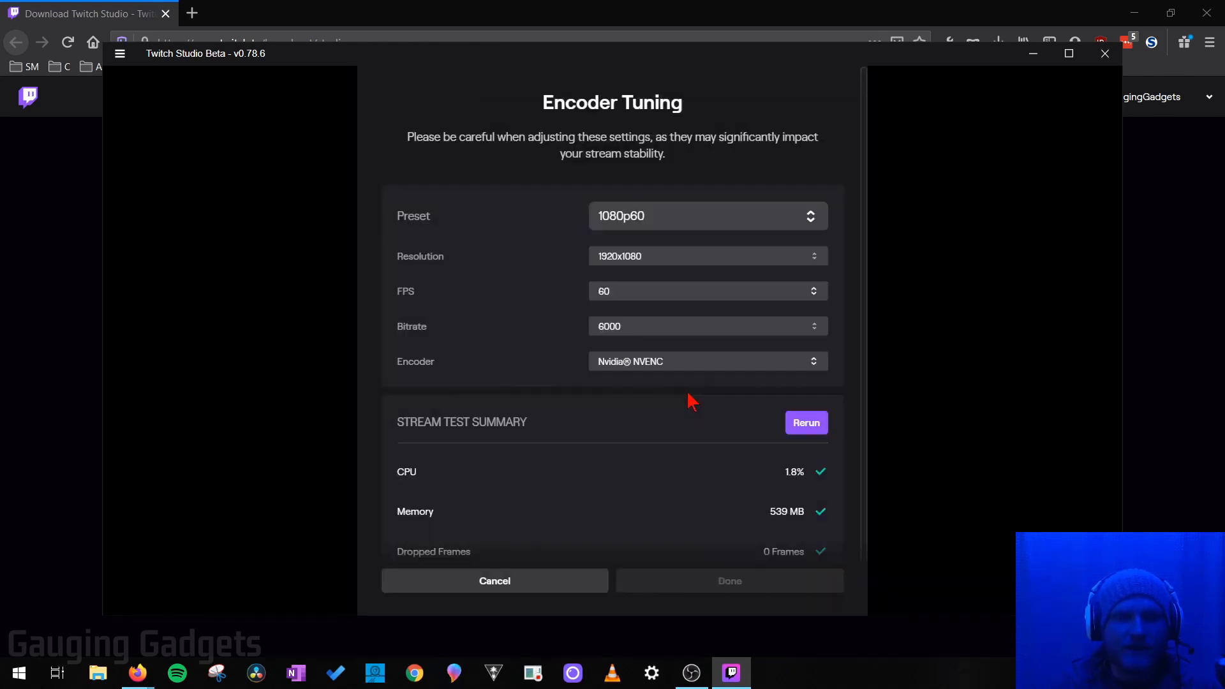
pyautogui.scroll(-2, 670, 460)
pyautogui.scroll(2, 670, 465)
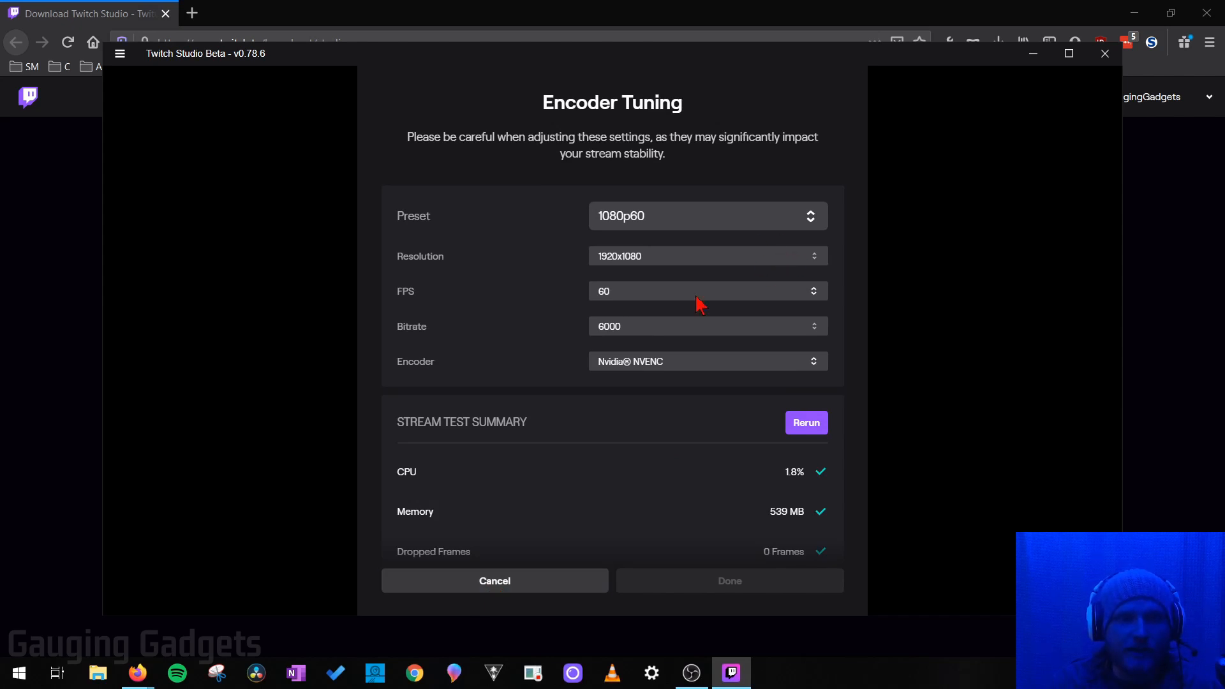
pyautogui.click(520, 582)
pyautogui.click(740, 585)
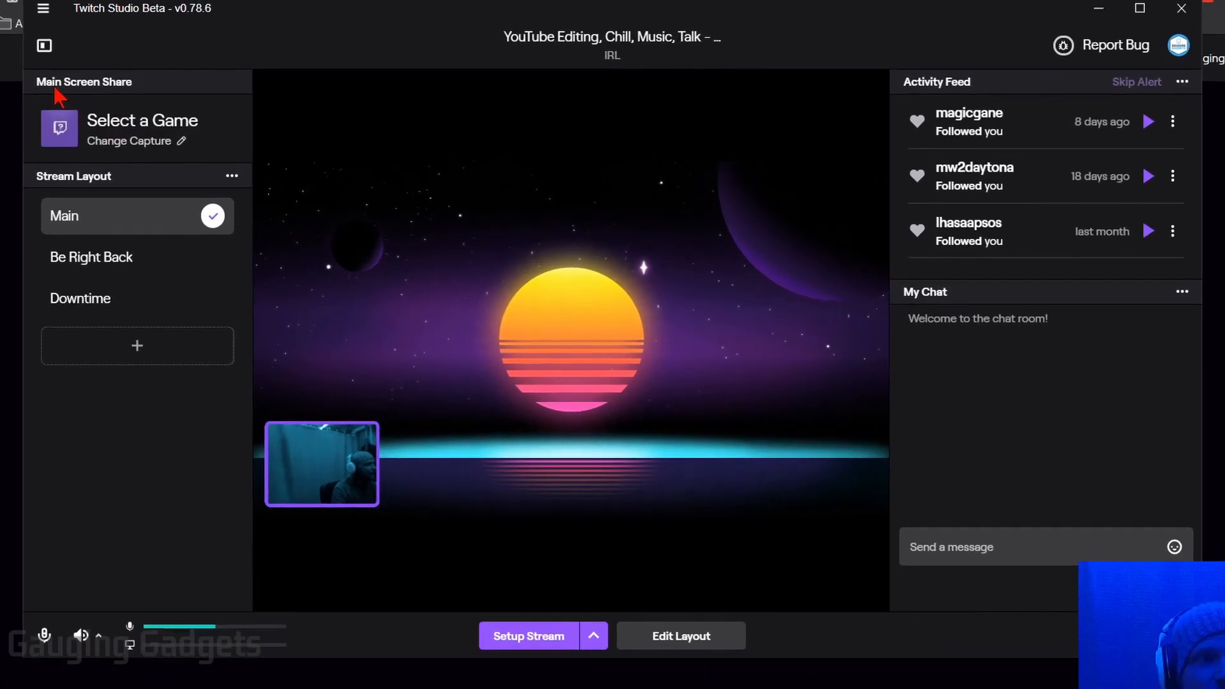
# Step: Set Main Screen Share to capture the Entire Screen (Monitor 1) and continue
pyautogui.click(187, 134)
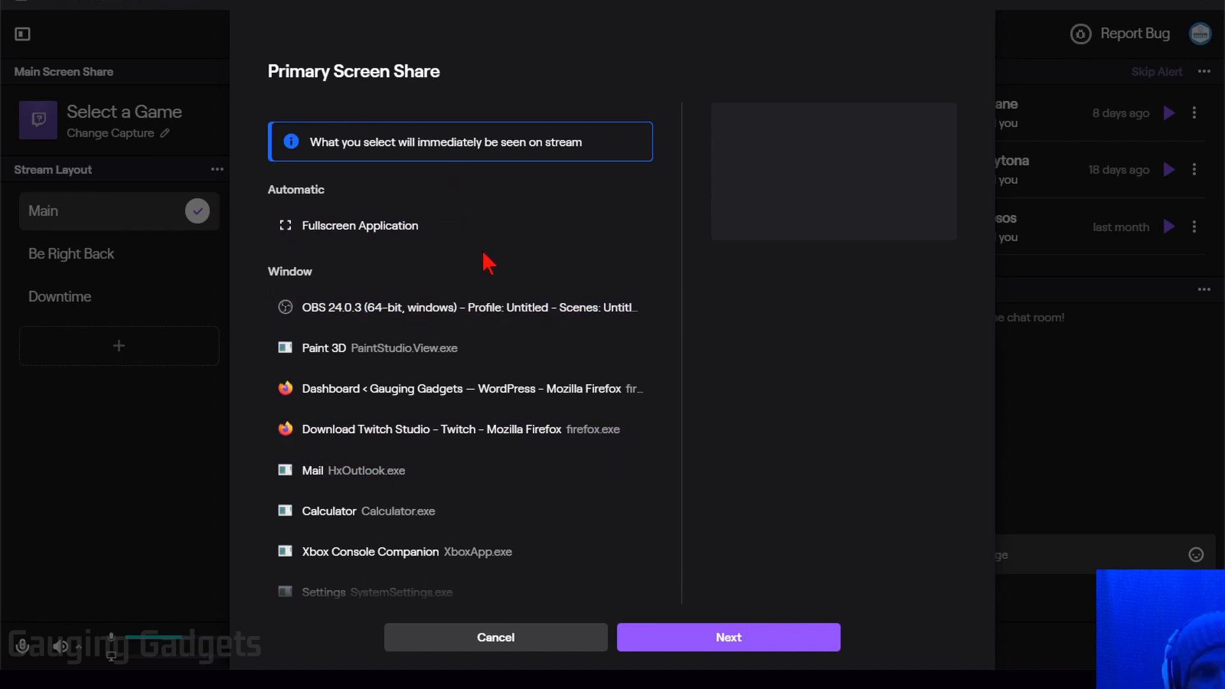
pyautogui.scroll(-2, 489, 262)
pyautogui.scroll(2, 325, 281)
pyautogui.scroll(-2, 328, 276)
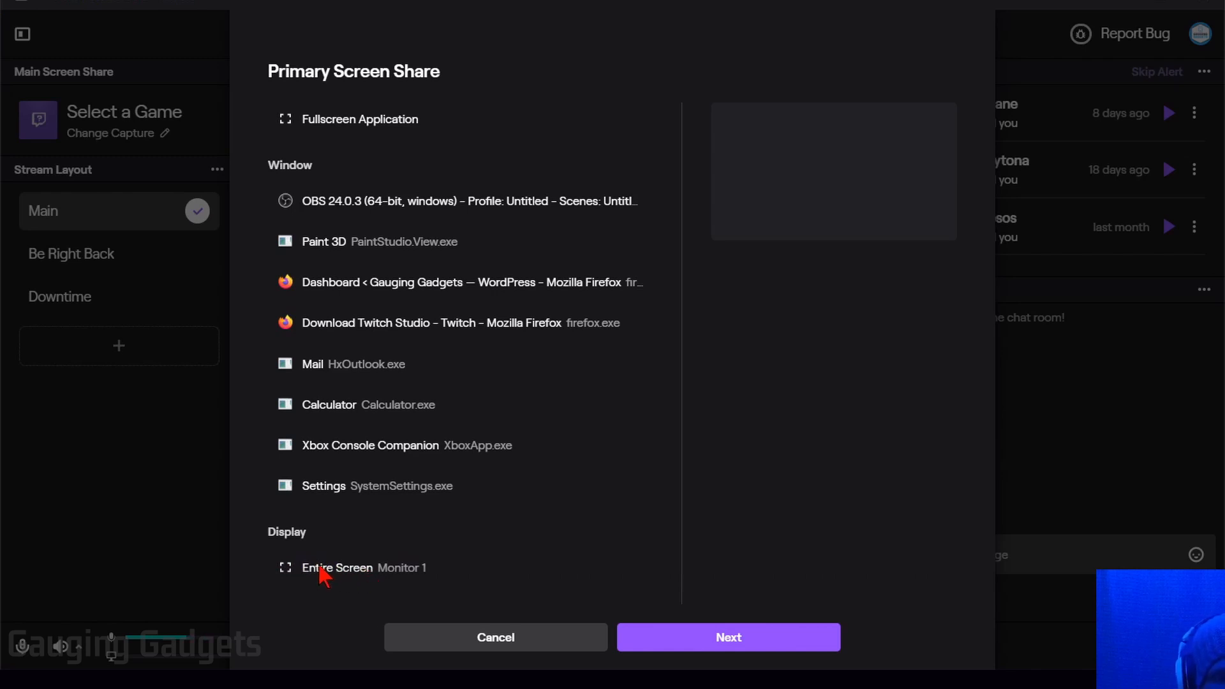
pyautogui.click(383, 574)
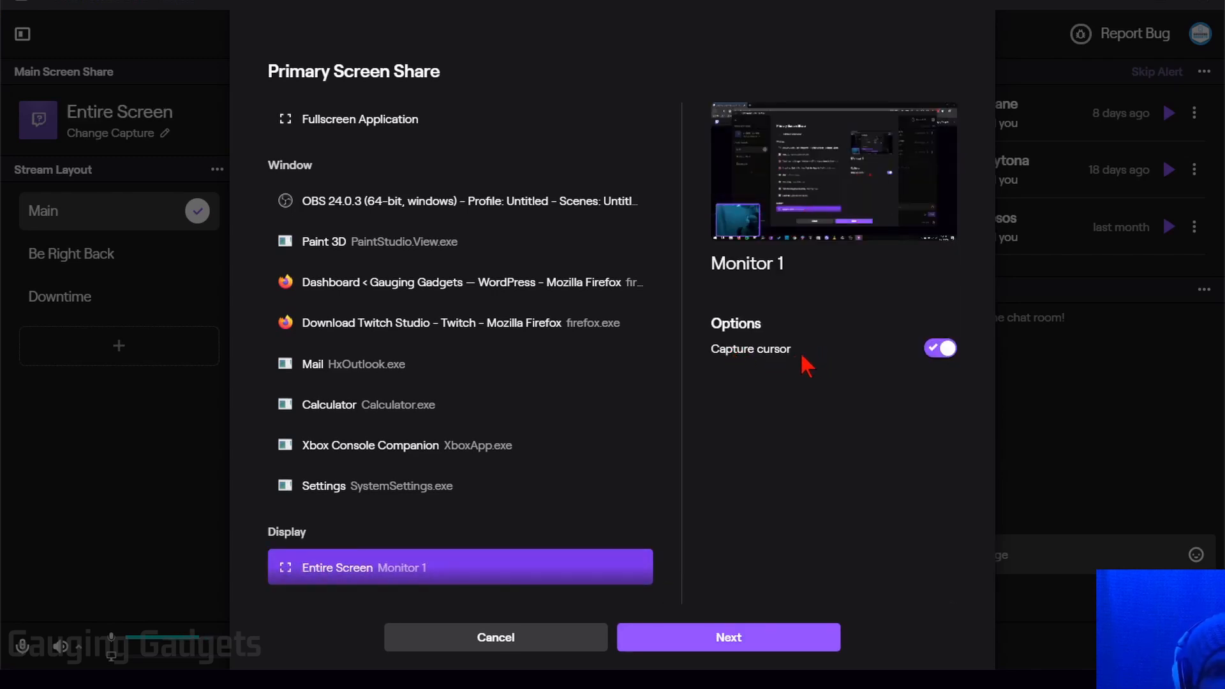
pyautogui.click(761, 645)
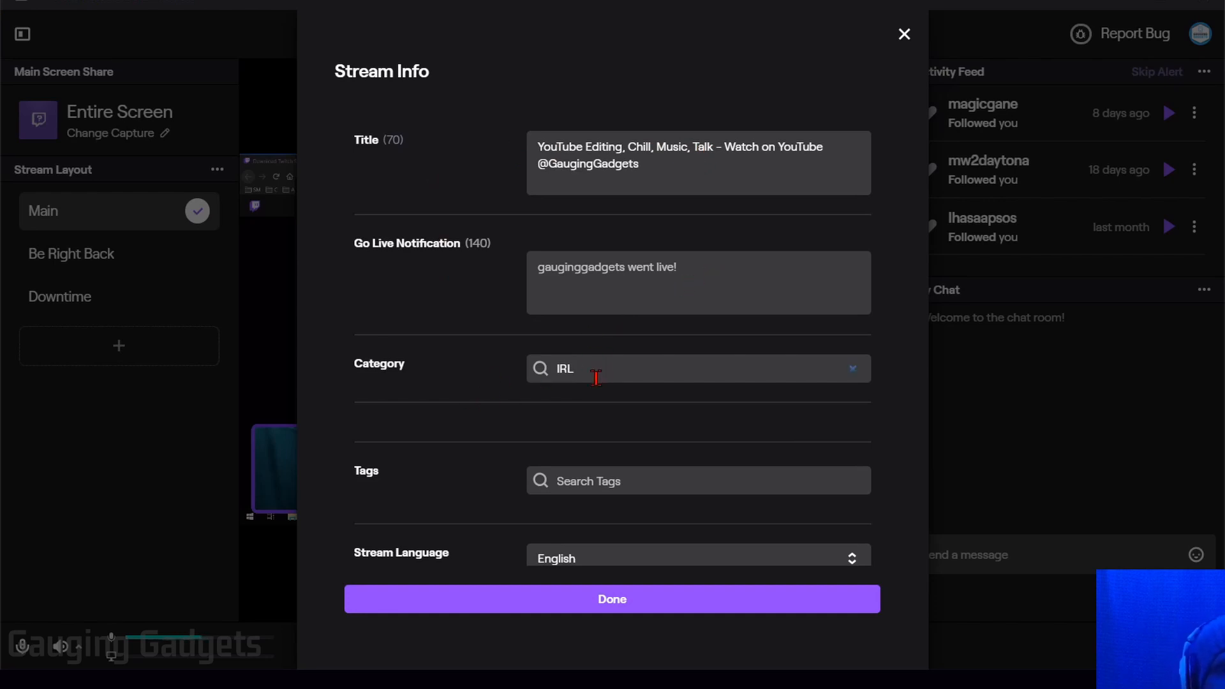
# Step: Add the Tutorial tag, keep English as the stream language, and save the stream info
pyautogui.scroll(-1, 575, 383)
pyautogui.click(616, 437)
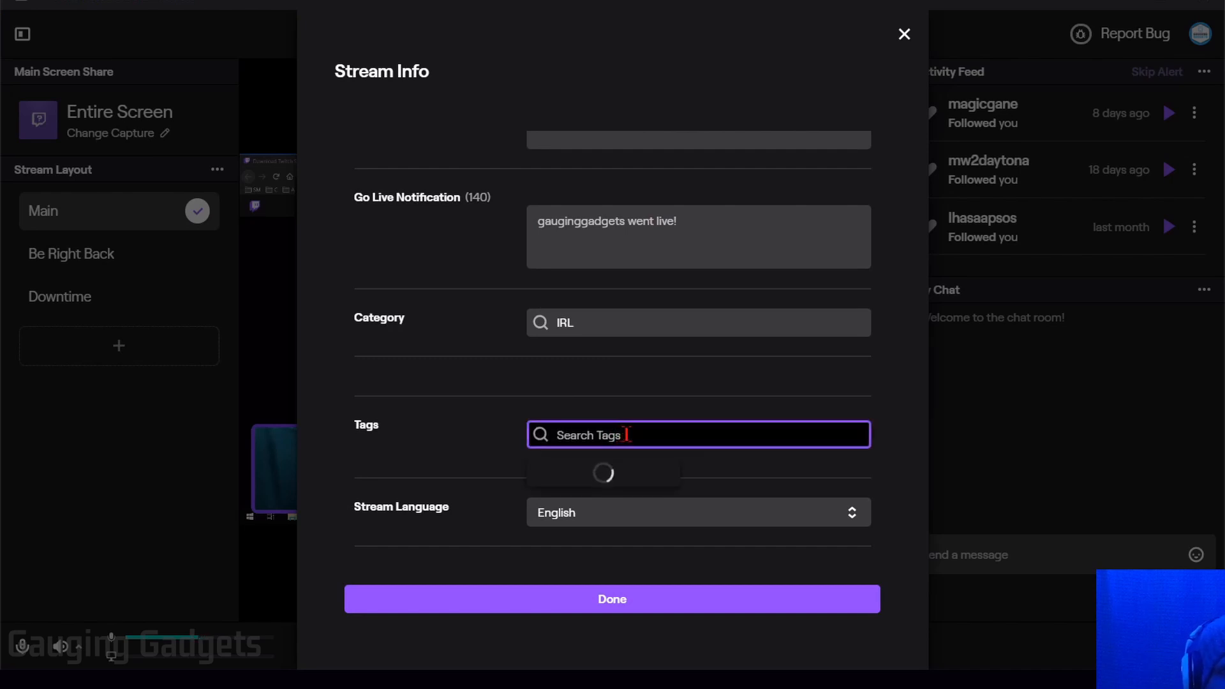
pyautogui.write('Tutorial')
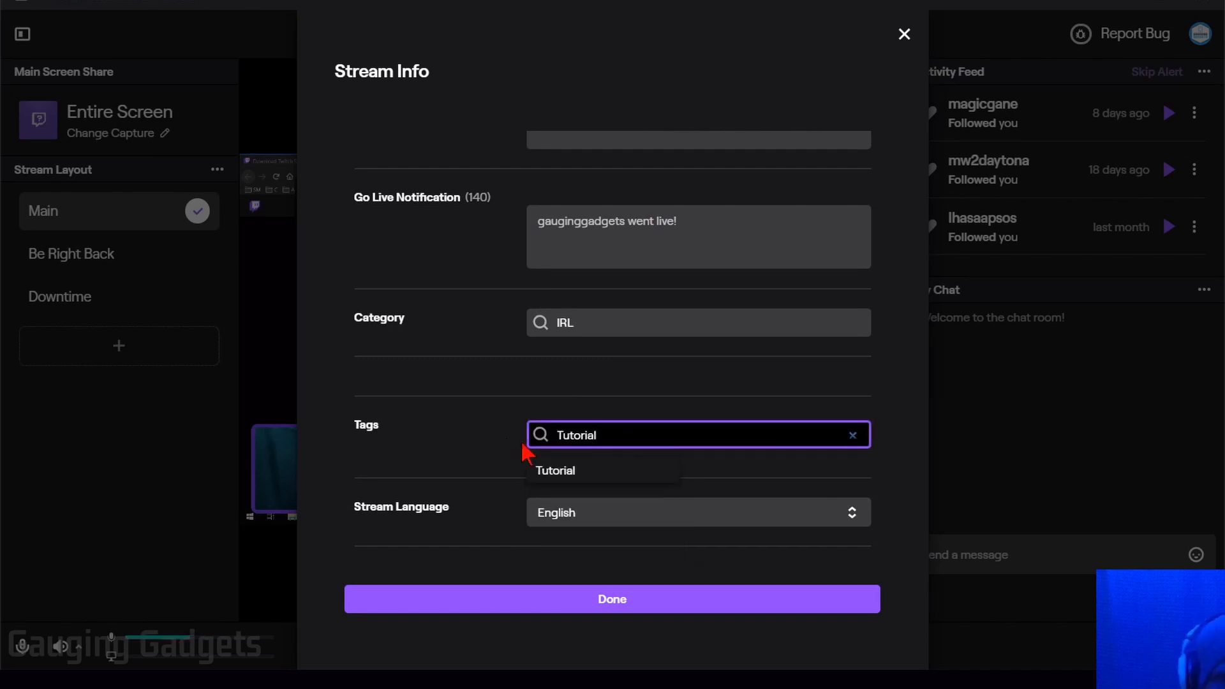
pyautogui.click(565, 471)
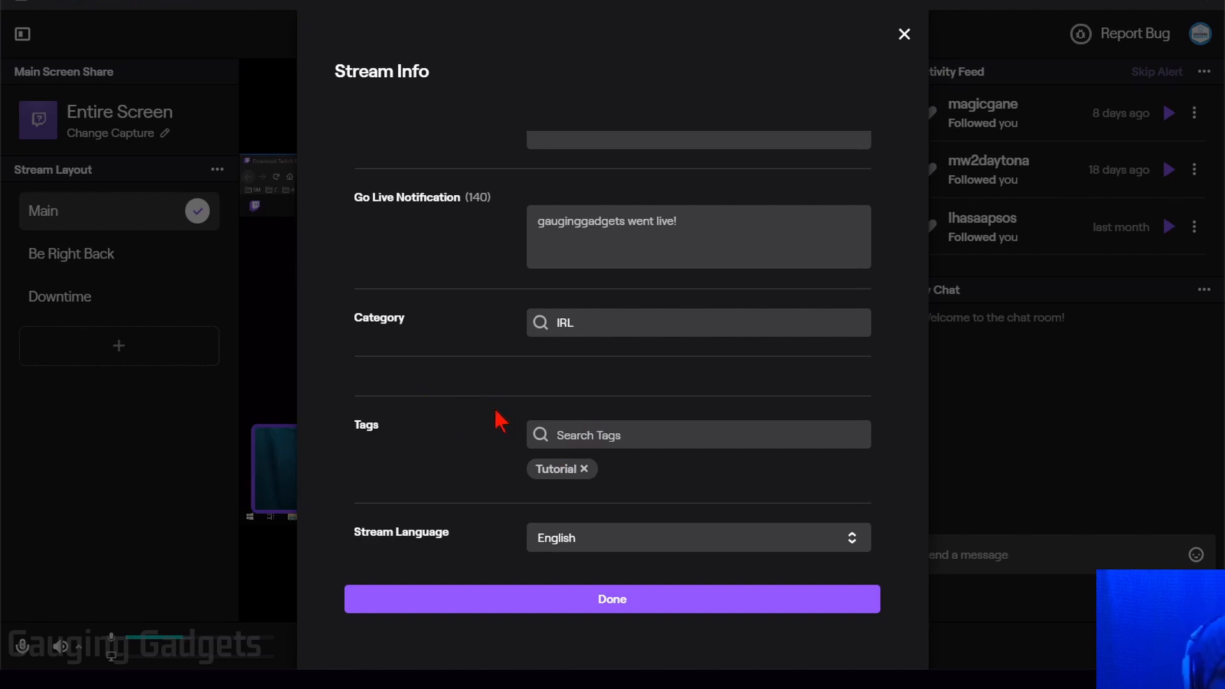
pyautogui.scroll(-1, 501, 421)
pyautogui.click(717, 522)
pyautogui.click(719, 523)
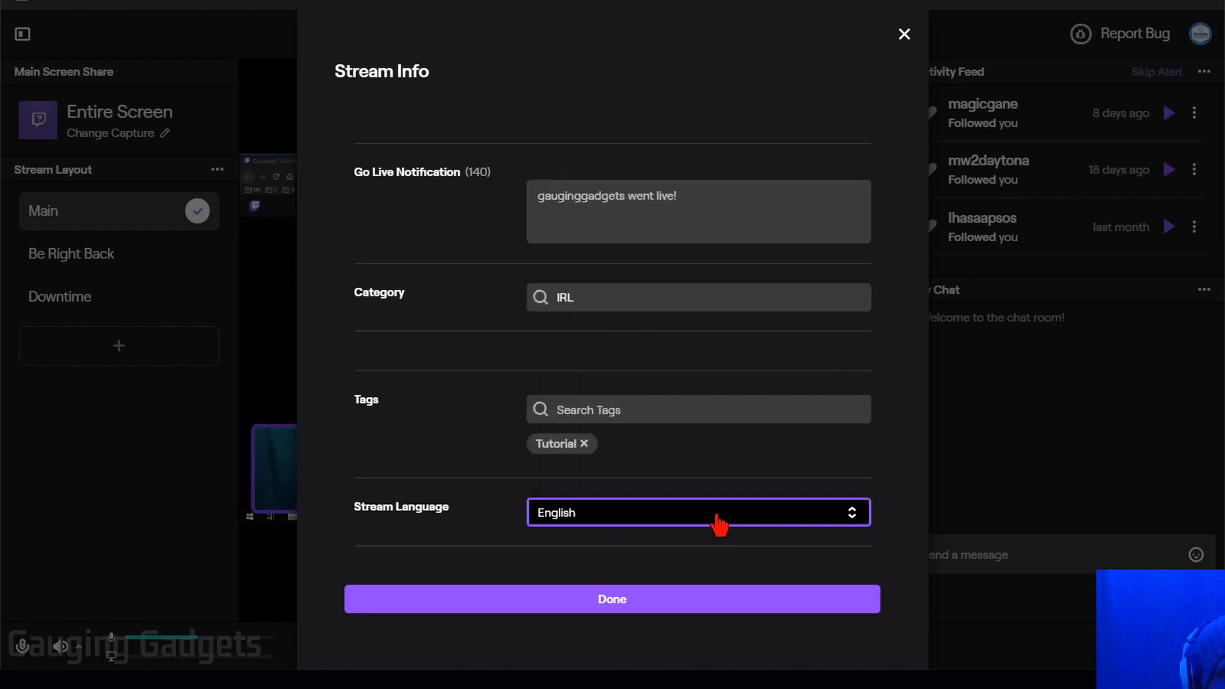
pyautogui.click(612, 604)
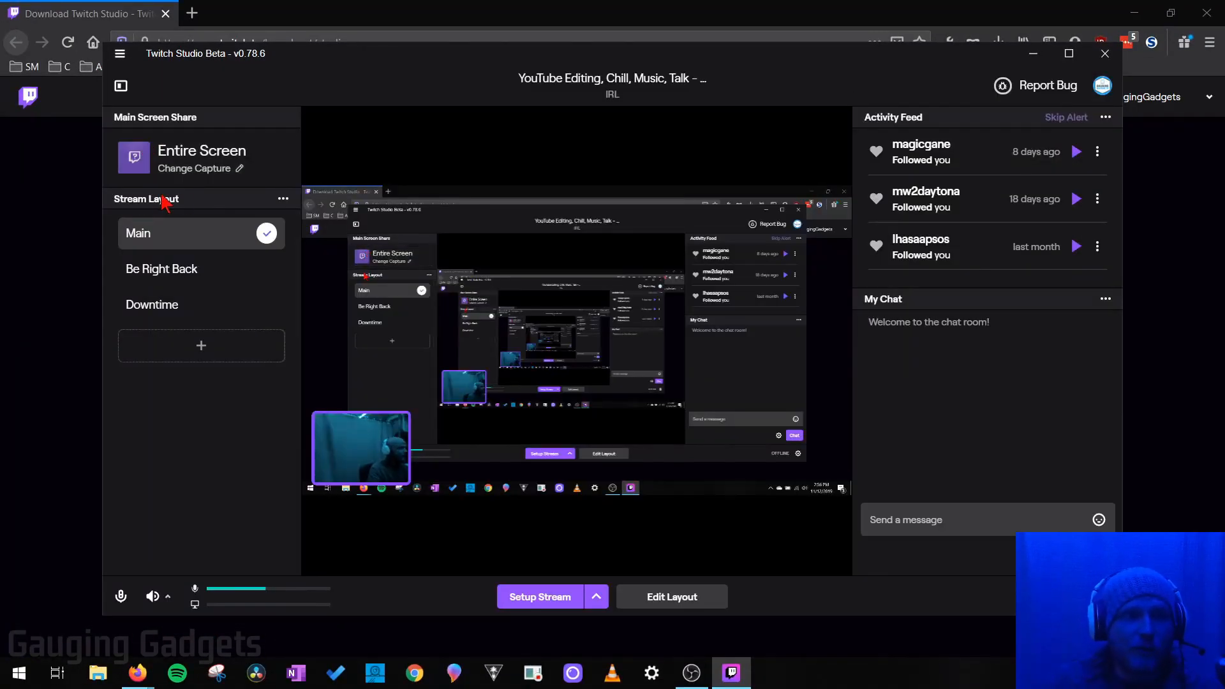
# Step: Switch through the Be Right Back and Downtime layouts, then make Main active again
pyautogui.click(197, 270)
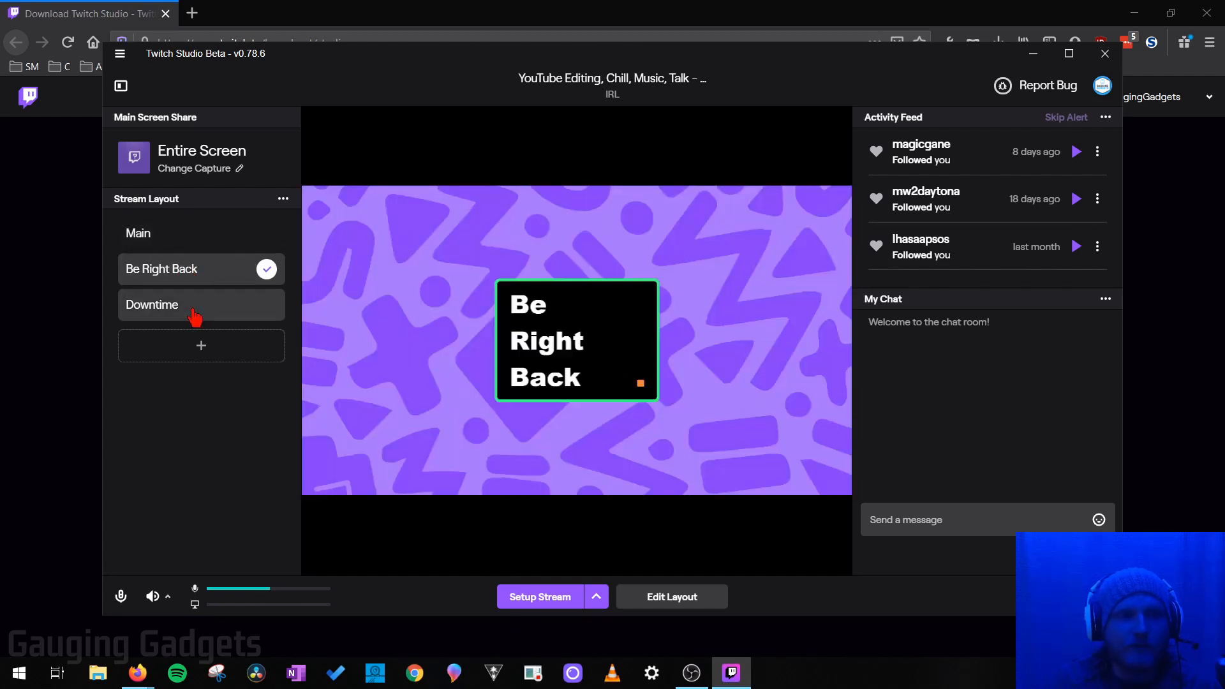
pyautogui.click(191, 305)
pyautogui.click(195, 270)
pyautogui.click(184, 233)
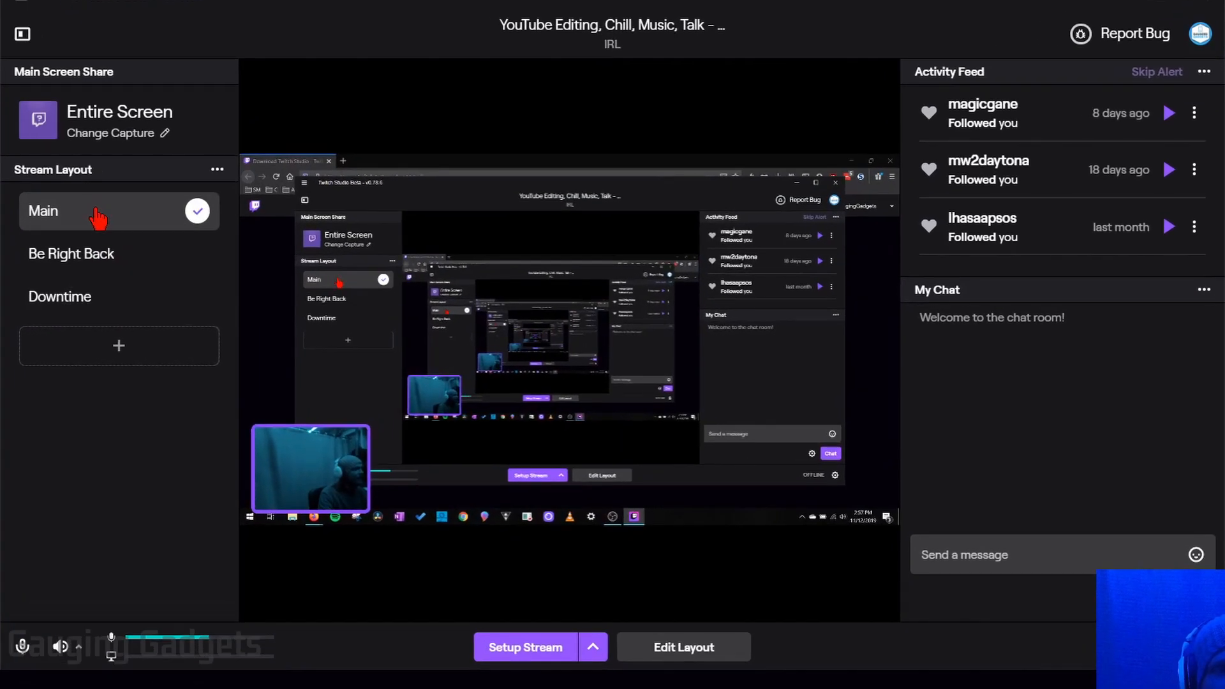
# Step: Edit the Main layout and drag the Alerts layer to X 84, Y 40
pyautogui.rightClick(98, 217)
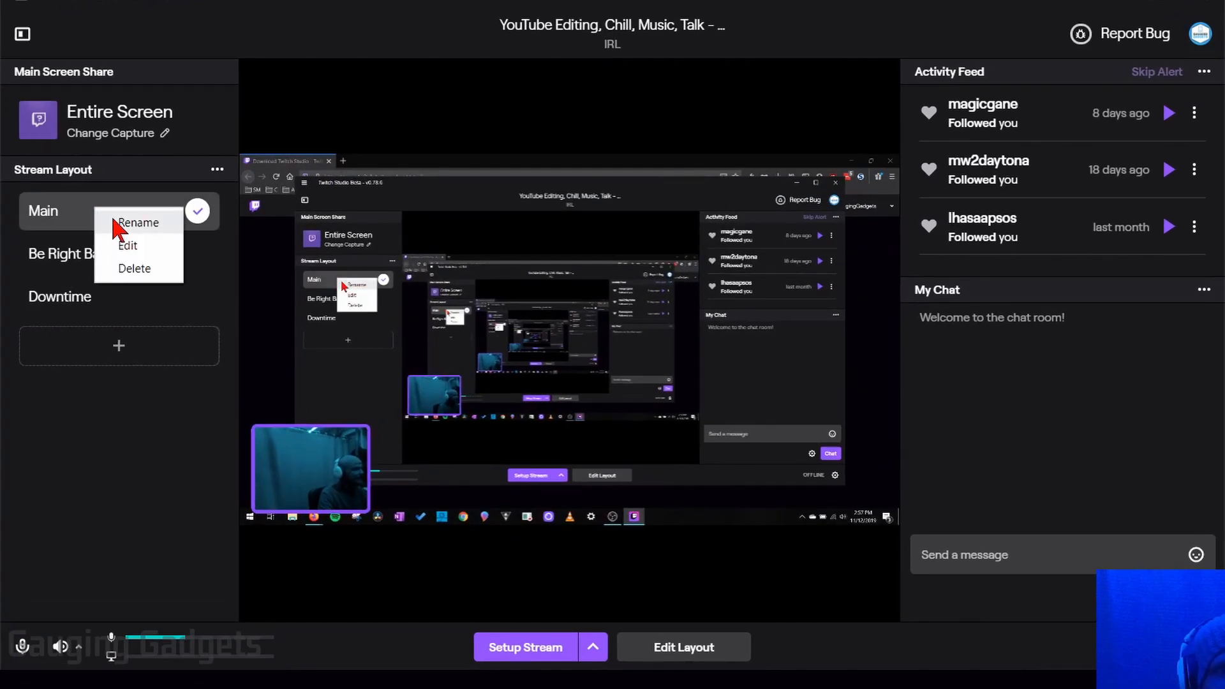
pyautogui.click(151, 248)
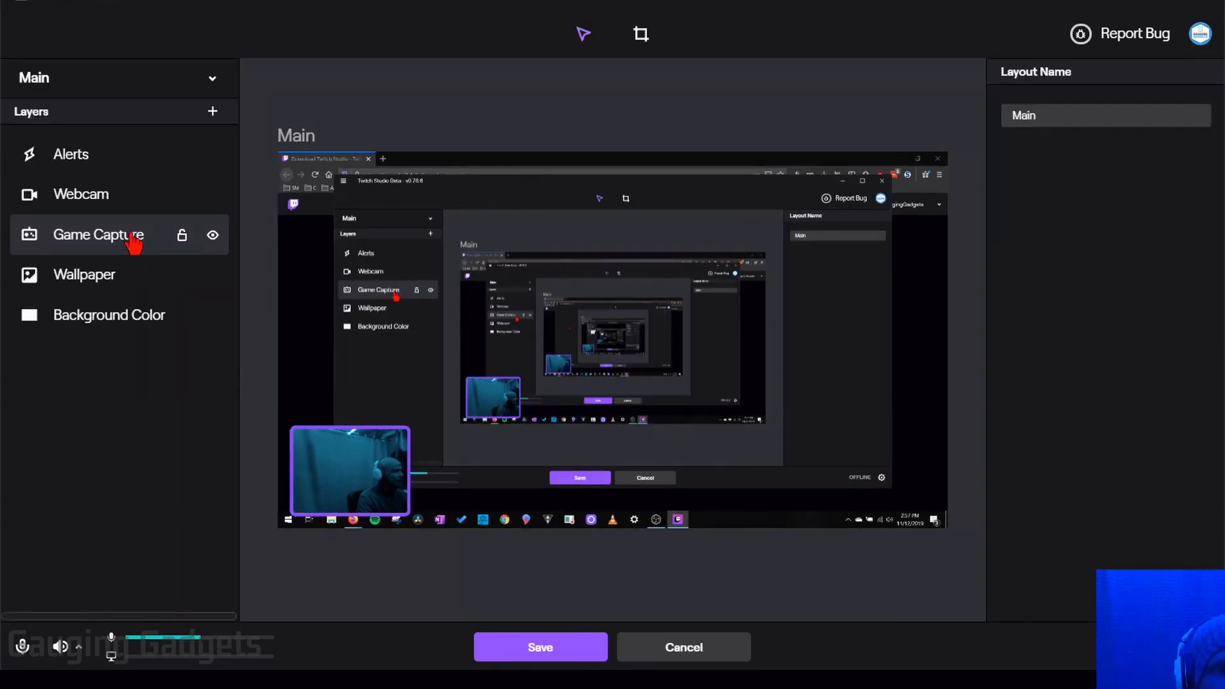
pyautogui.click(104, 161)
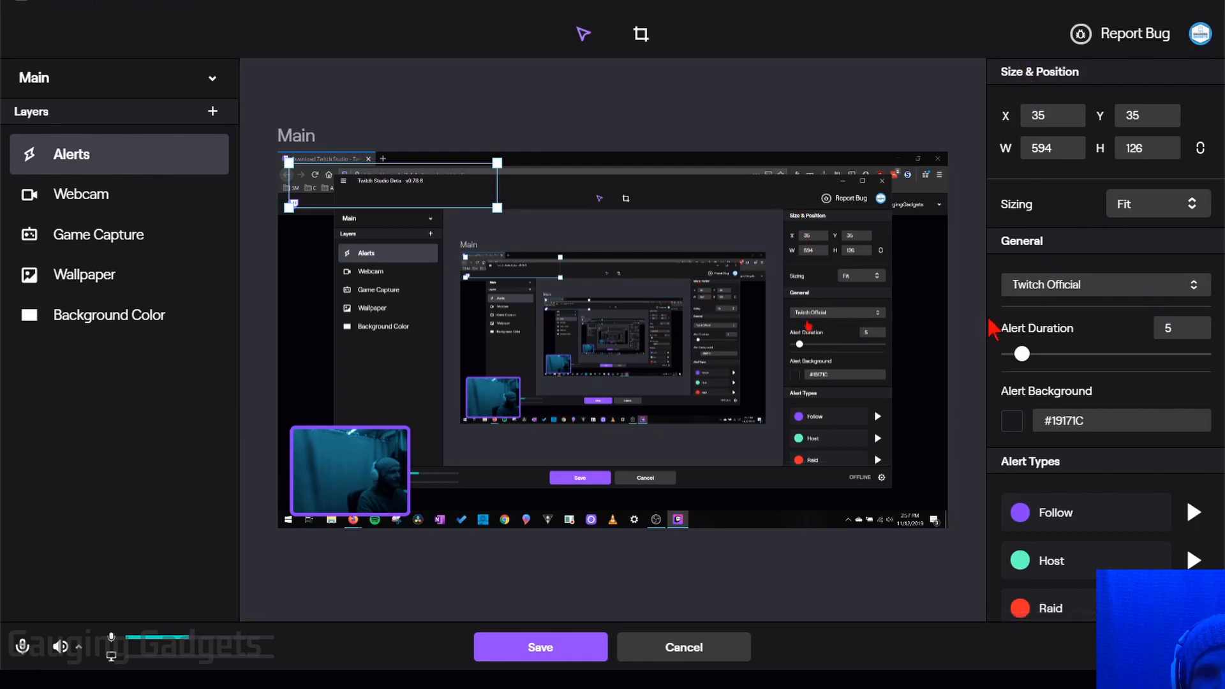
pyautogui.moveTo(326, 187)
pyautogui.mouseDown()
pyautogui.moveTo(501, 258)
pyautogui.moveTo(333, 178)
pyautogui.moveTo(348, 189)
pyautogui.mouseUp()
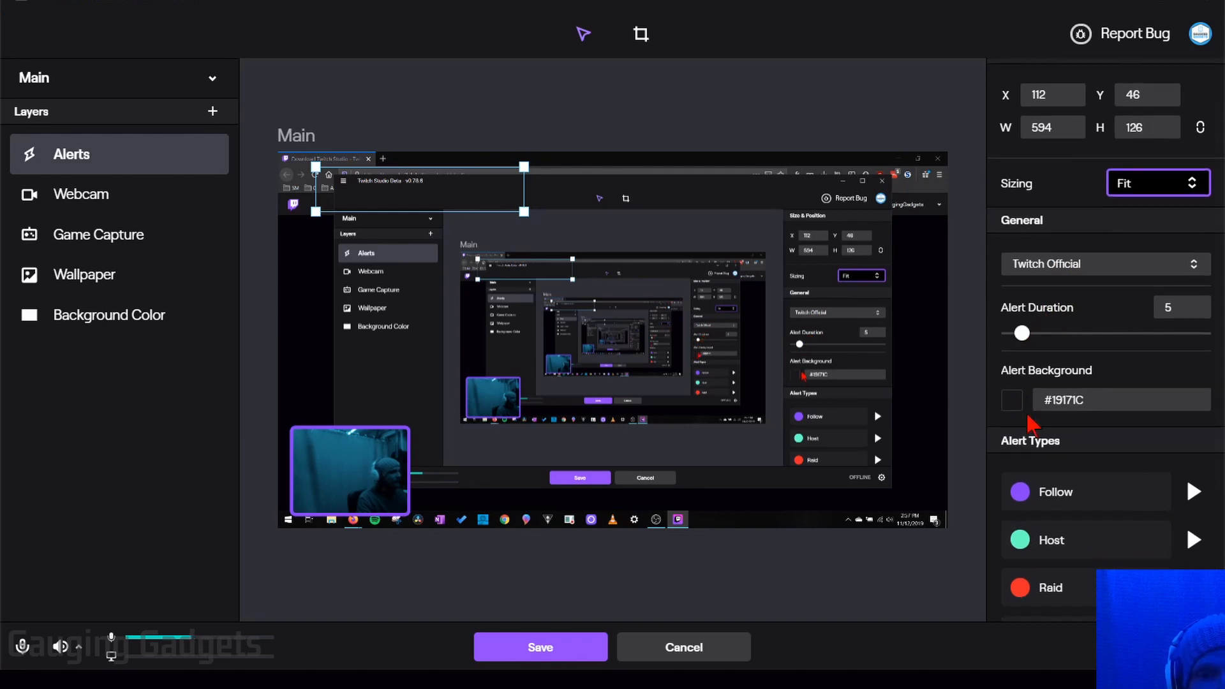
# Step: Test-play the follow, host, raid and cheer alerts
pyautogui.scroll(-3, 1021, 415)
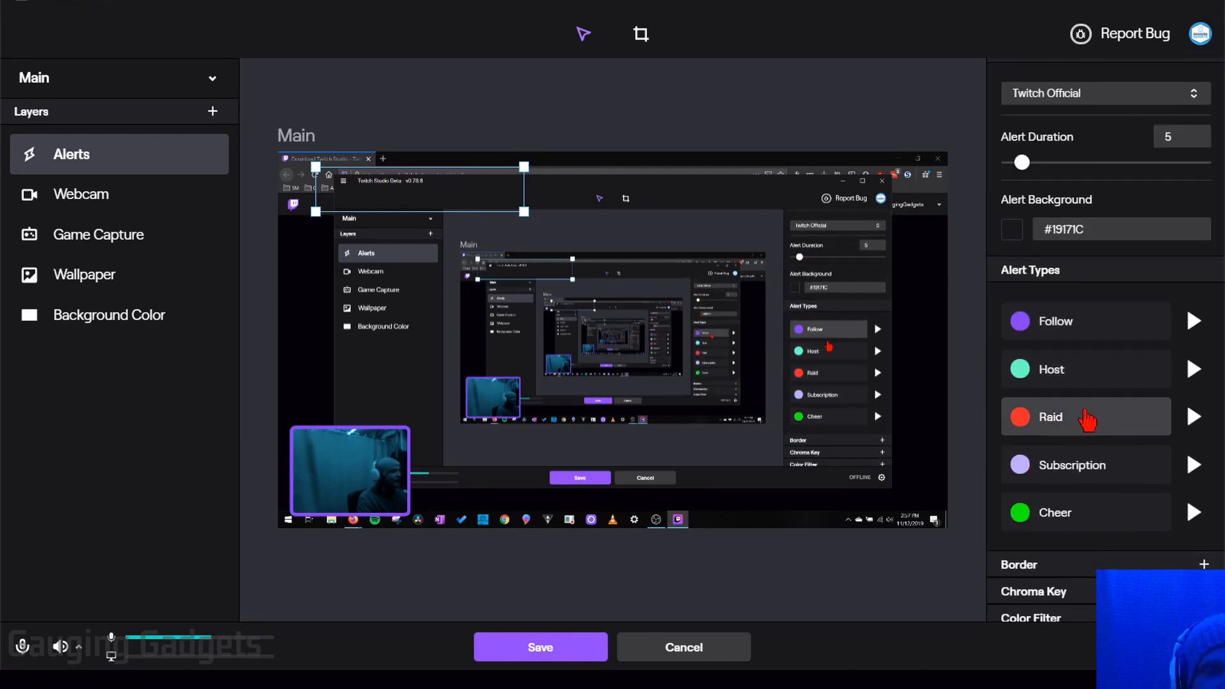
pyautogui.click(1194, 322)
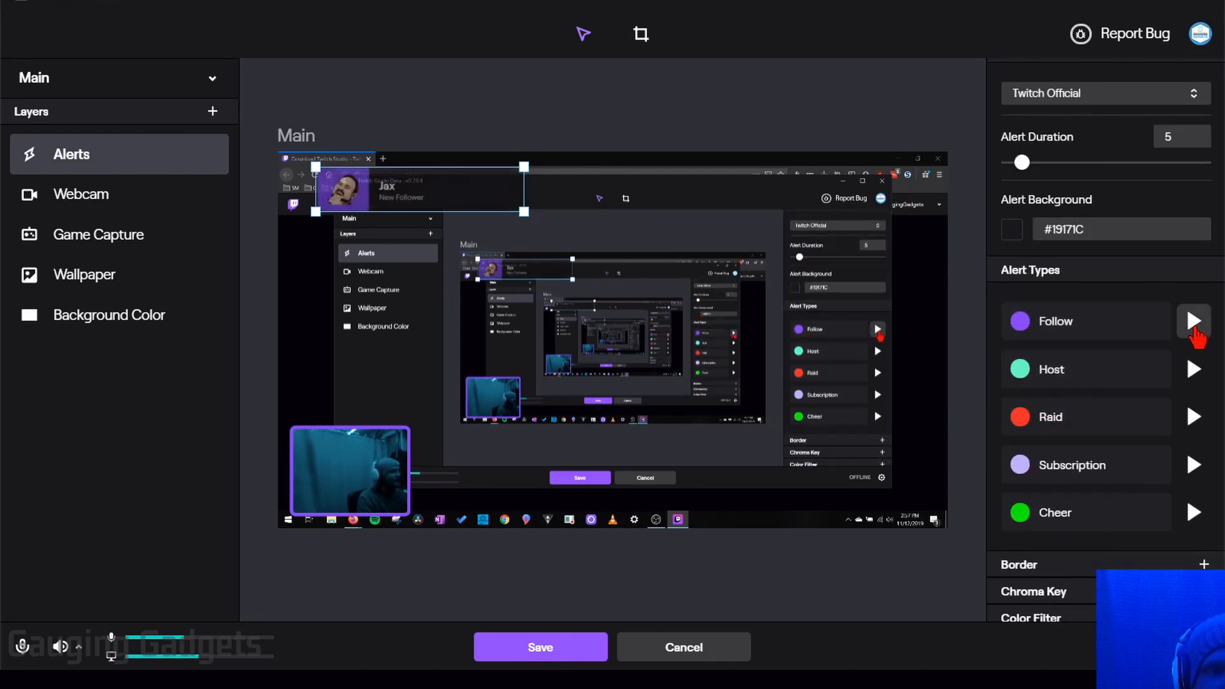
pyautogui.click(1193, 370)
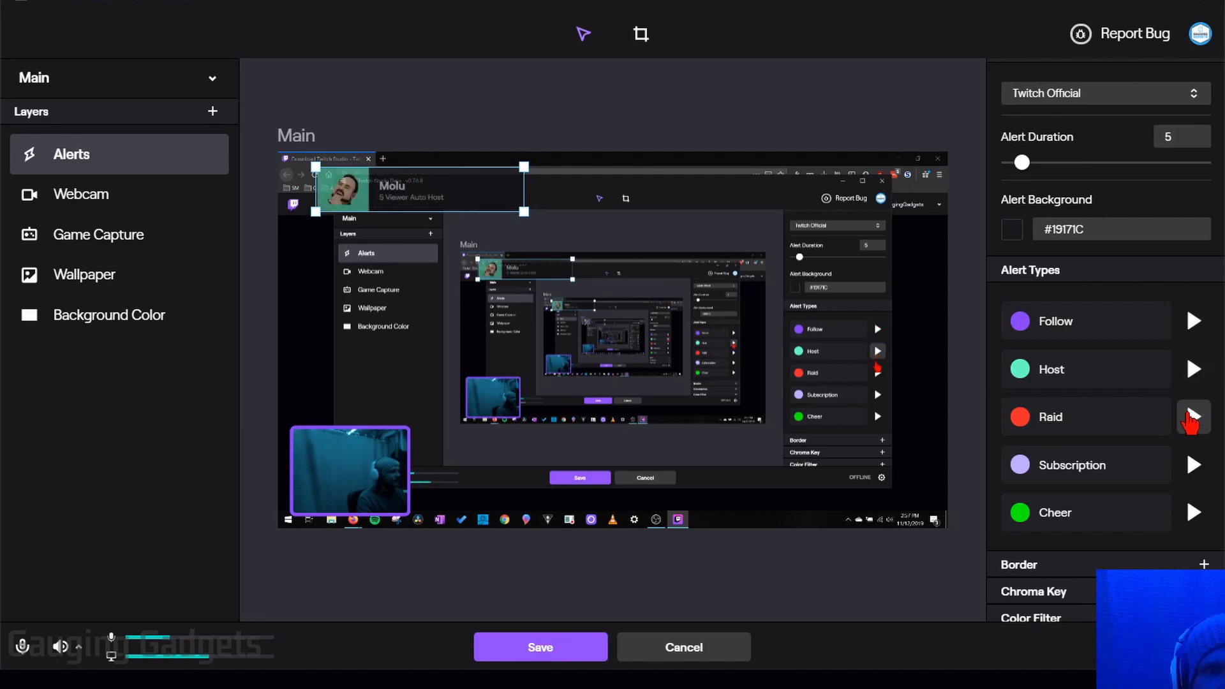
pyautogui.click(1193, 416)
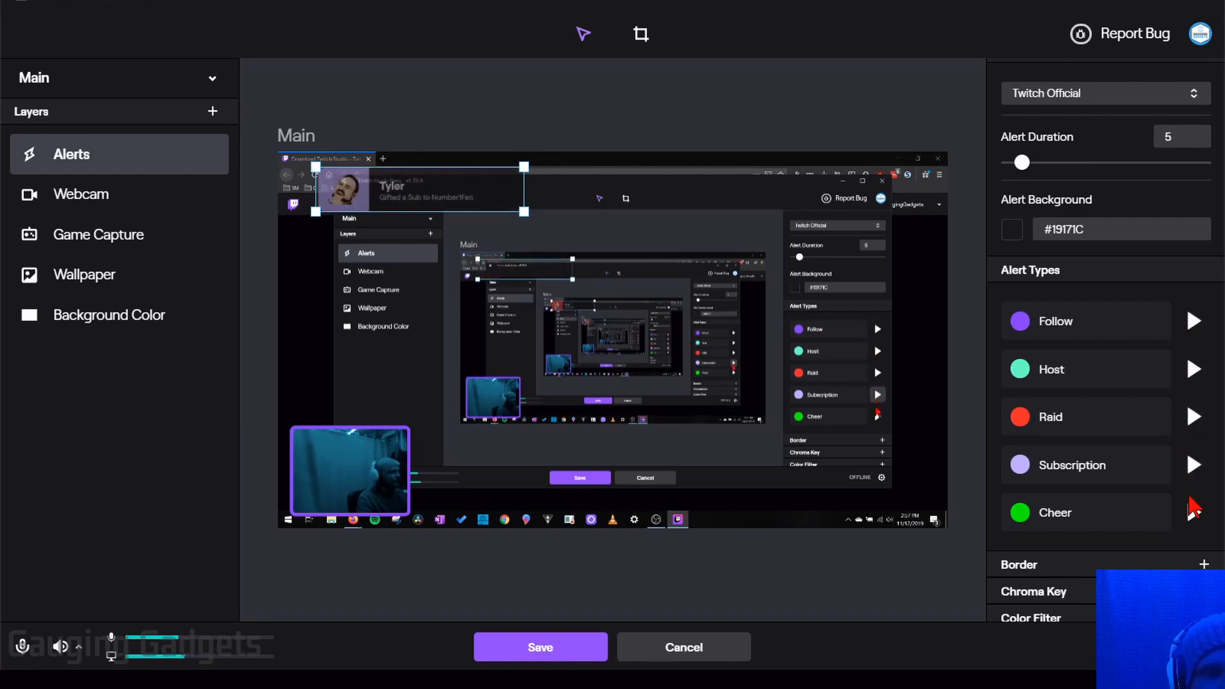
pyautogui.click(1193, 514)
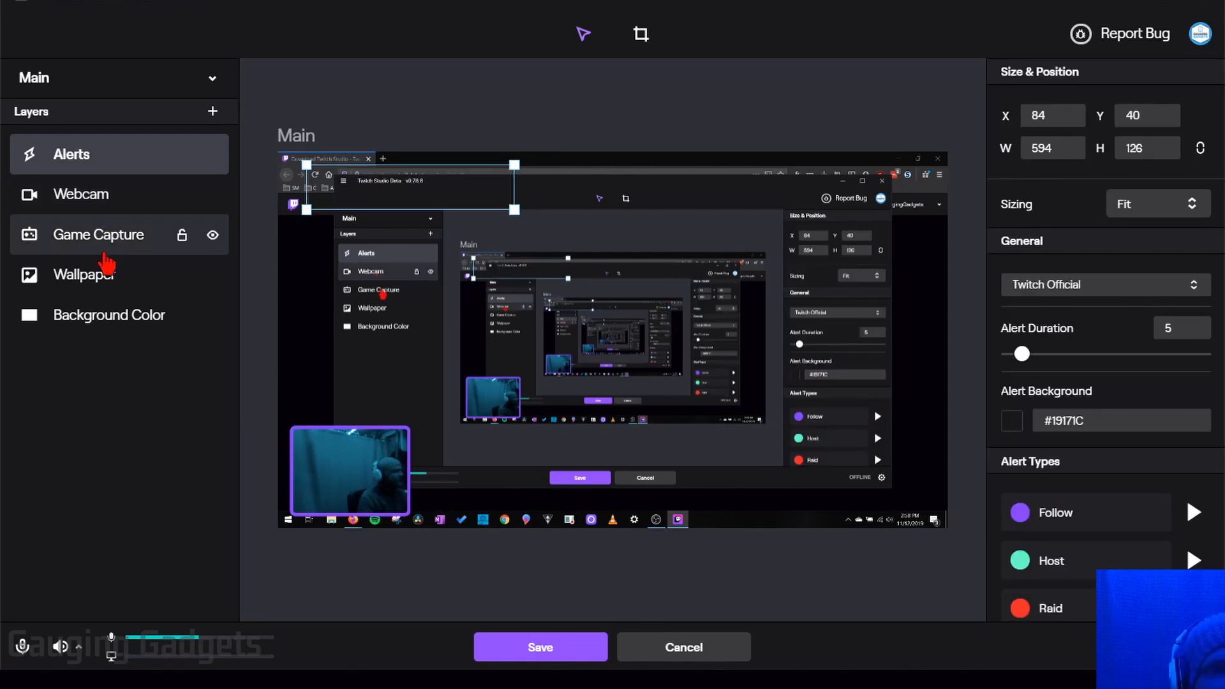
# Step: Review the settings of the Webcam, Game Capture, Wallpaper and Background Color layers
pyautogui.click(105, 195)
pyautogui.click(103, 241)
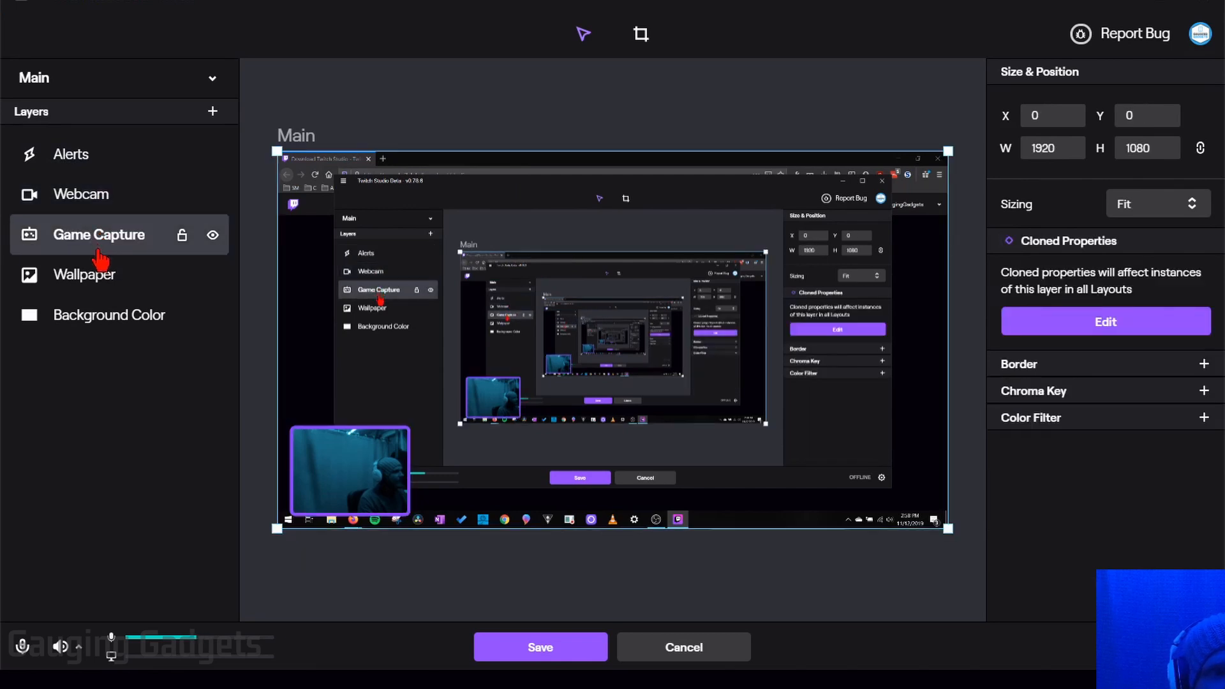
pyautogui.click(99, 274)
pyautogui.click(99, 319)
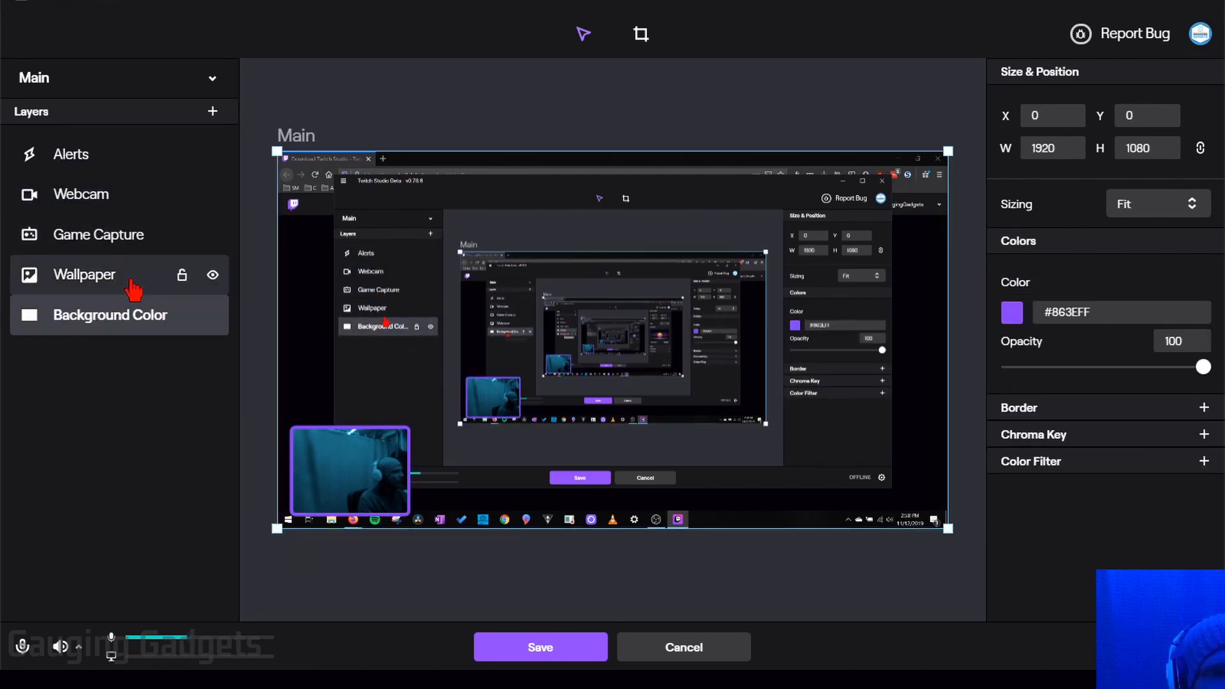
# Step: Open the add-layer menu next to Layers and scroll down to Embed Webpage
pyautogui.click(213, 112)
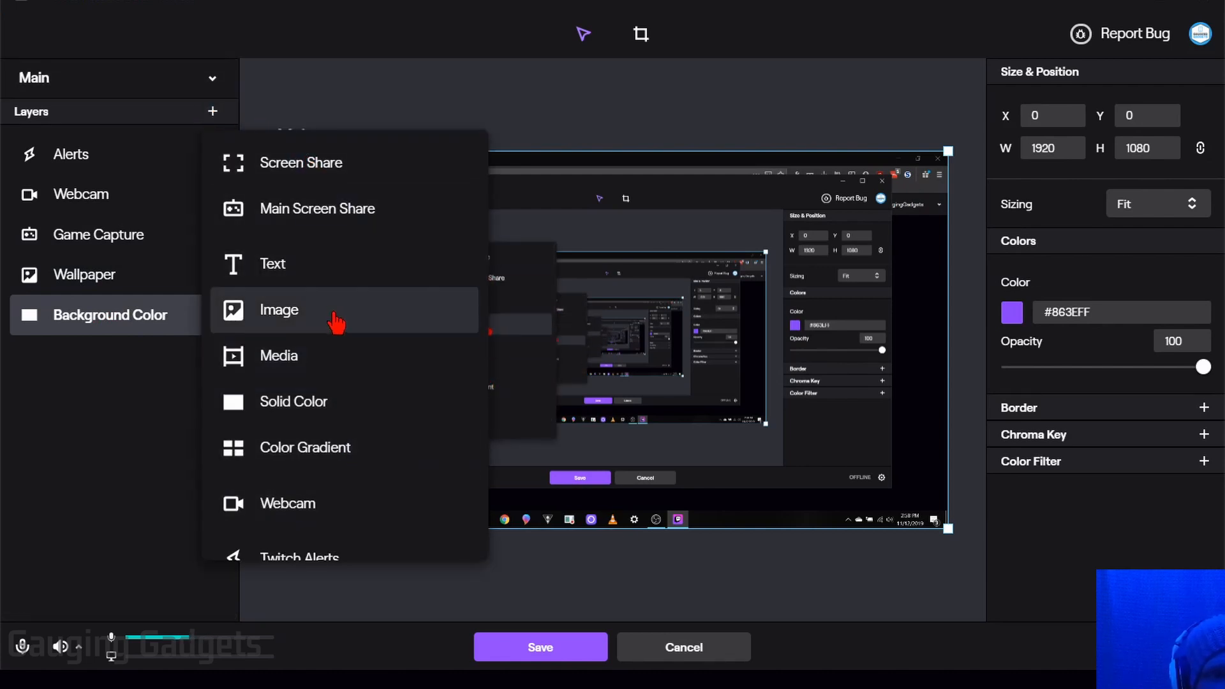
pyautogui.scroll(-2, 329, 300)
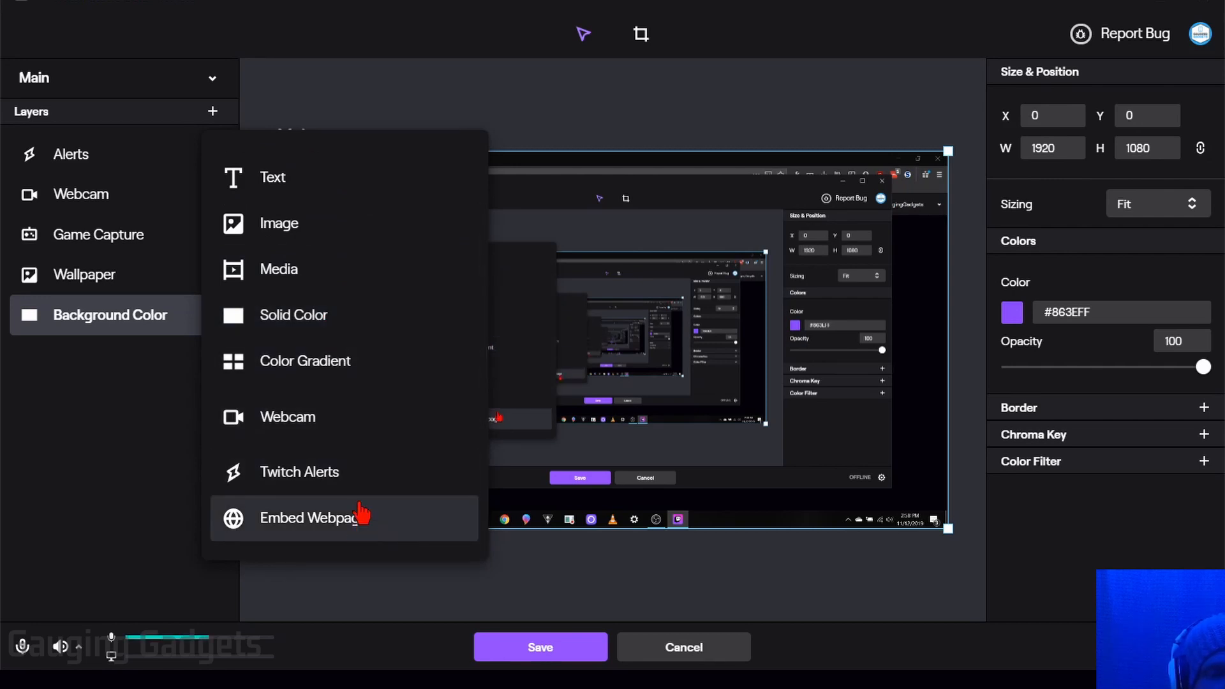
pyautogui.scroll(2, 363, 504)
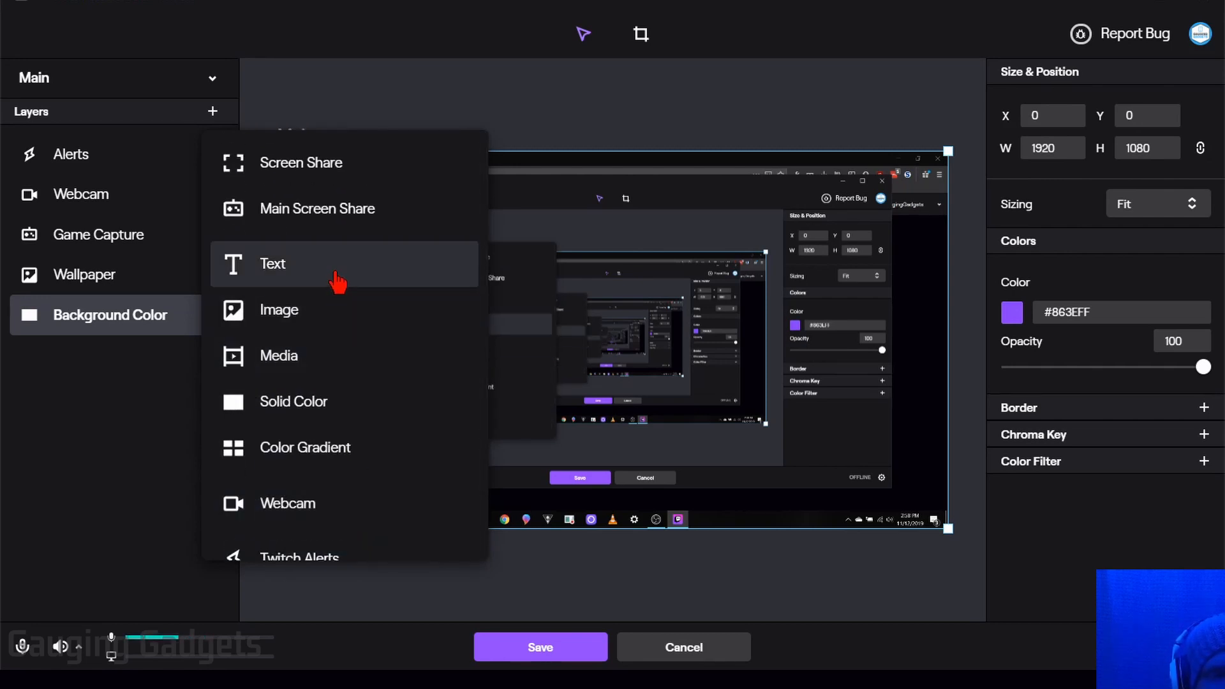
pyautogui.scroll(-2, 440, 504)
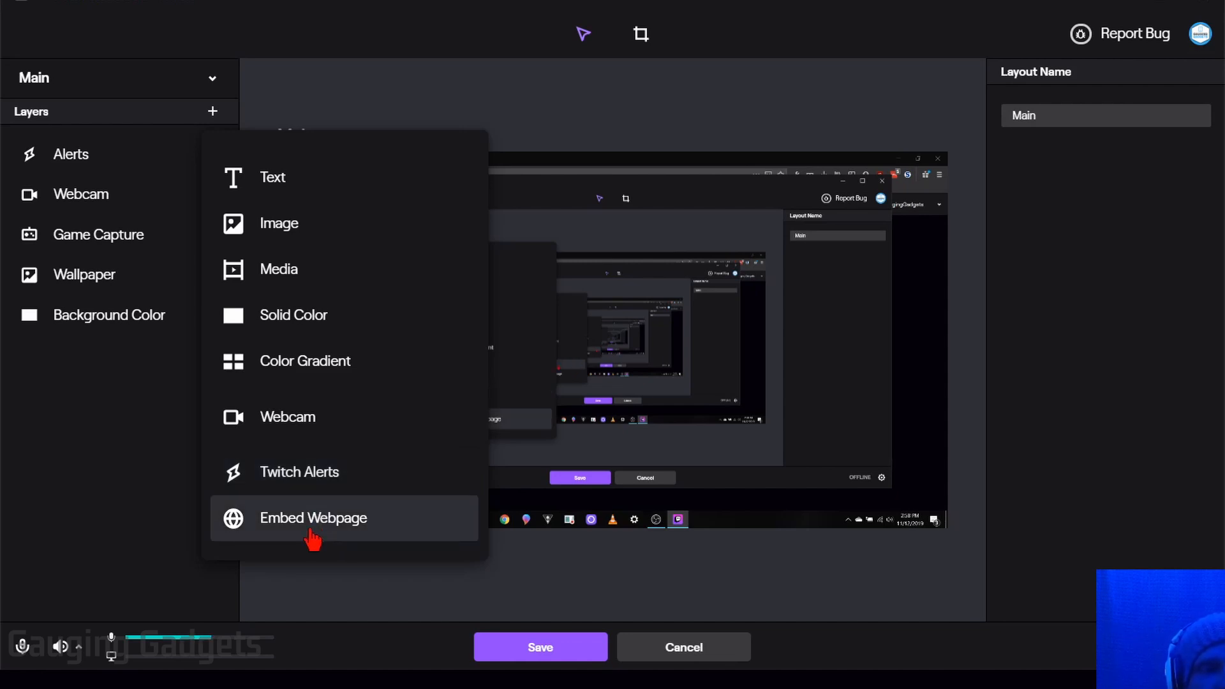
# Step: Add an Embed Webpage layer and load the pasted streamlabs.com address into it
pyautogui.click(333, 520)
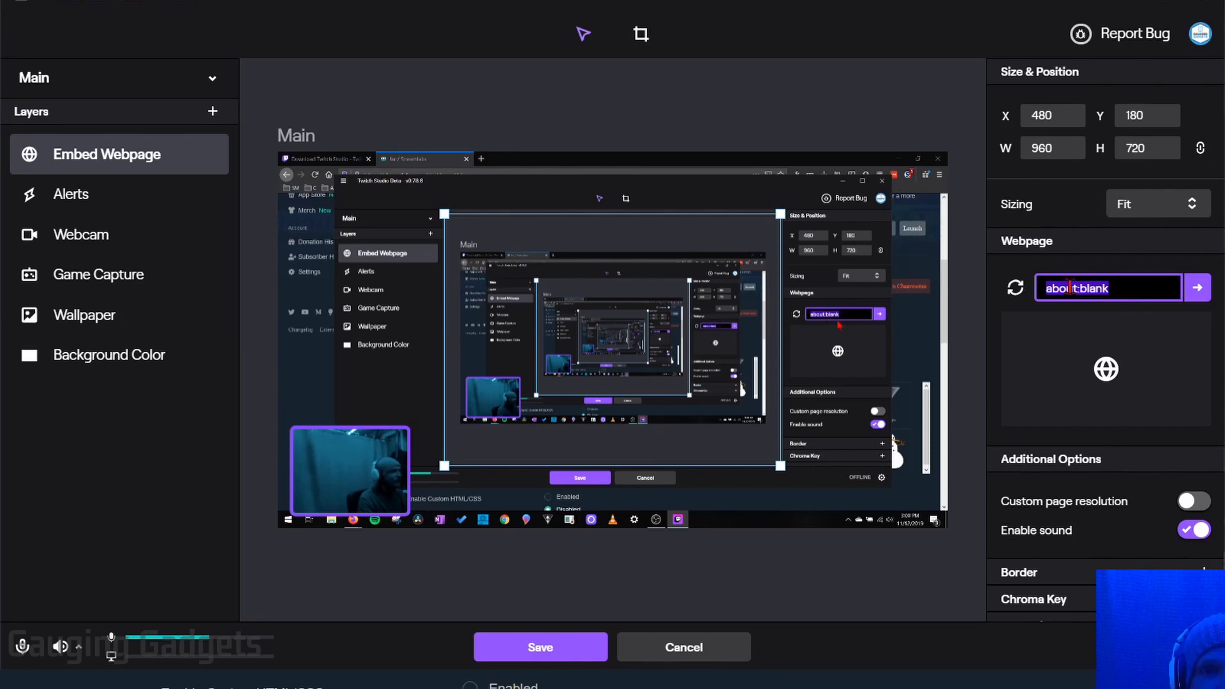
pyautogui.write('https://streamlabs.com/')
pyautogui.click(1197, 287)
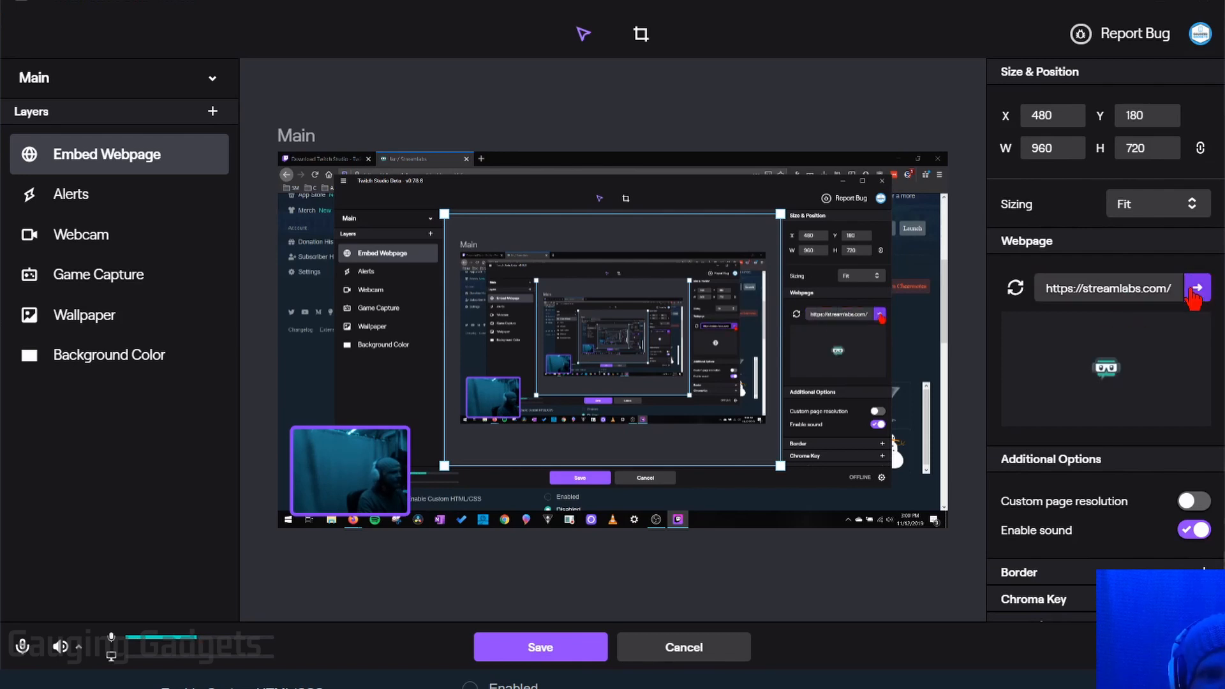
# Step: Resize the webpage layer to 764x573 and position it toward the lower right
pyautogui.moveTo(602, 308); pyautogui.dragTo(894, 489)
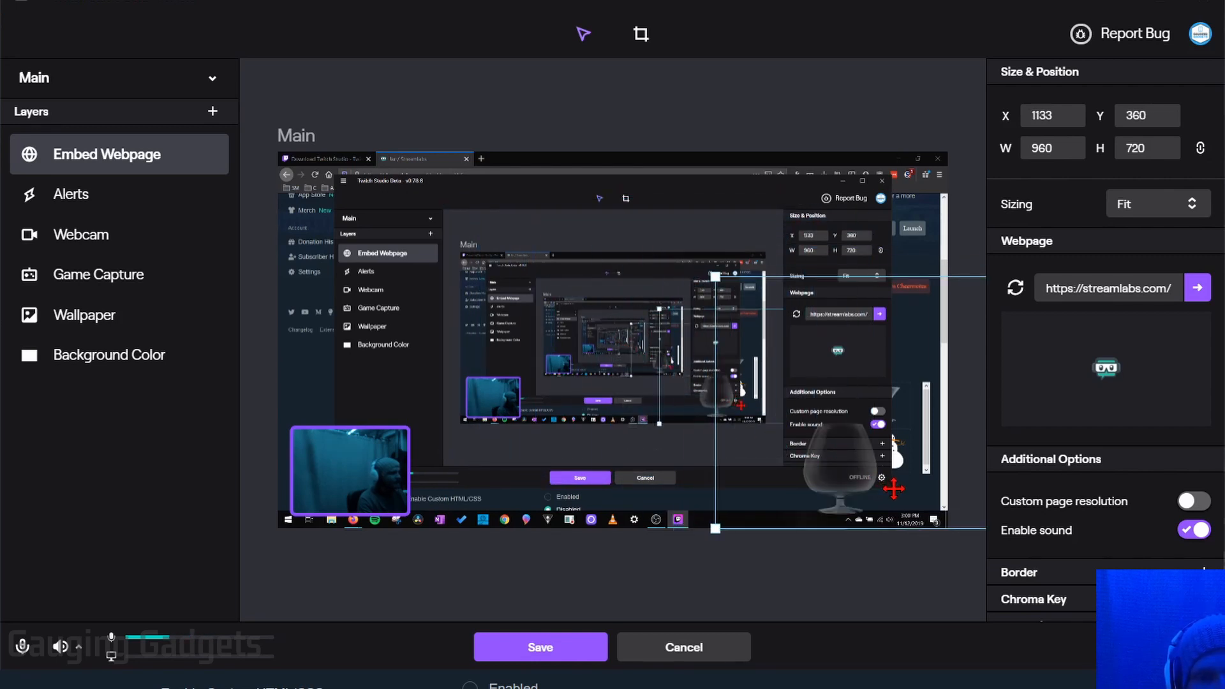
pyautogui.moveTo(716, 277); pyautogui.dragTo(785, 371)
pyautogui.moveTo(888, 476); pyautogui.dragTo(865, 477)
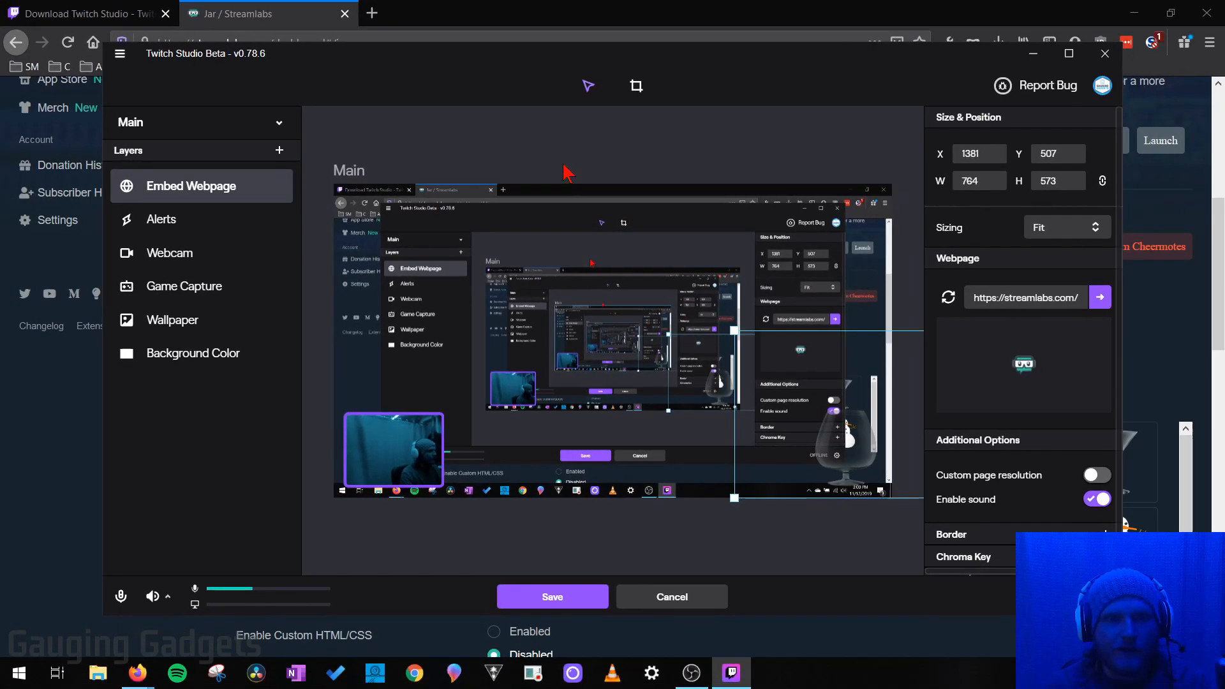
pyautogui.click(552, 138)
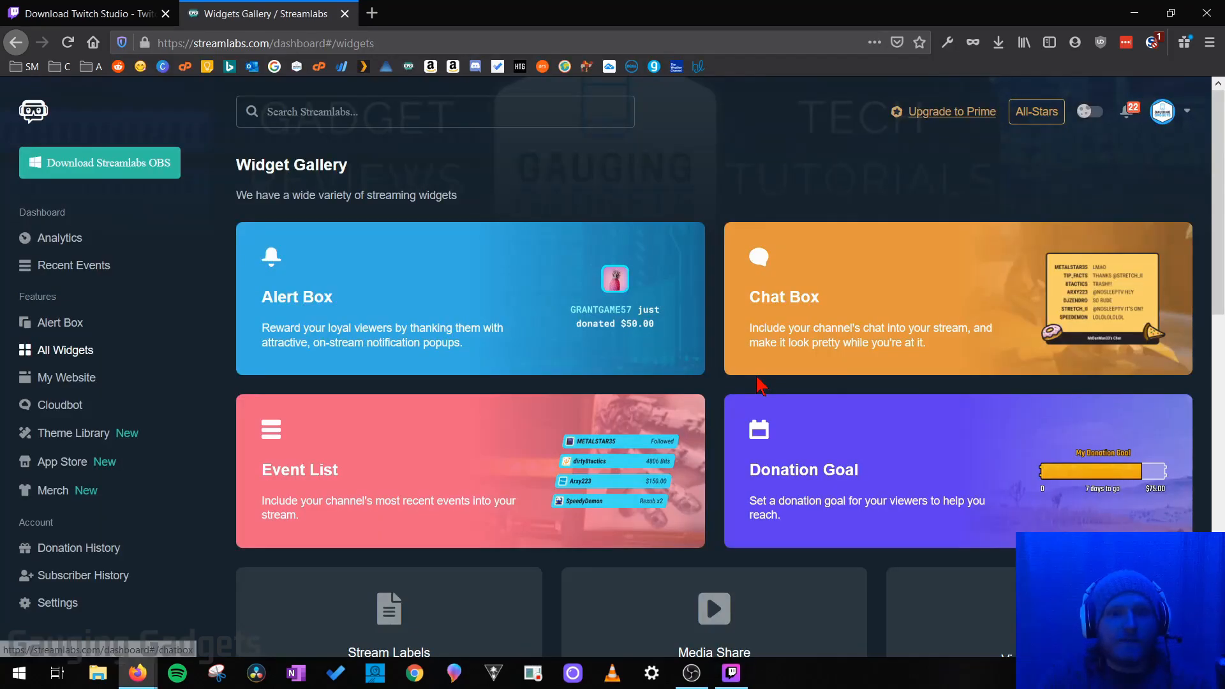
pyautogui.scroll(-5, 762, 390)
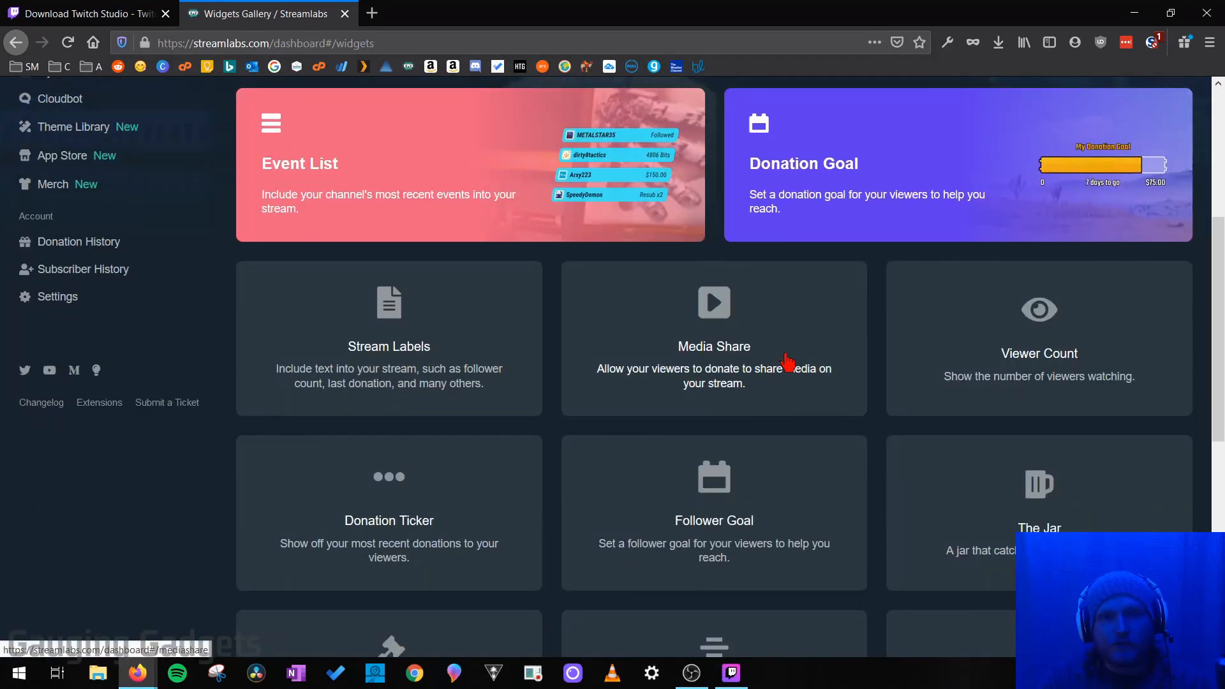
pyautogui.scroll(3, 809, 358)
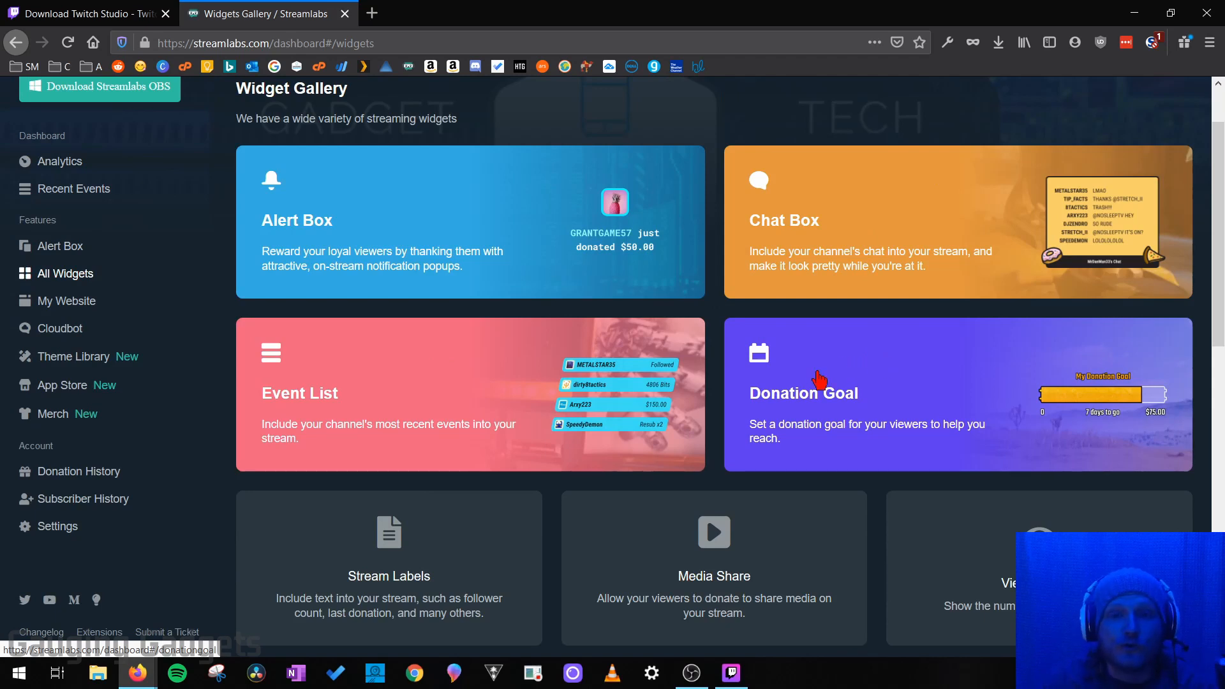
pyautogui.scroll(-5, 815, 389)
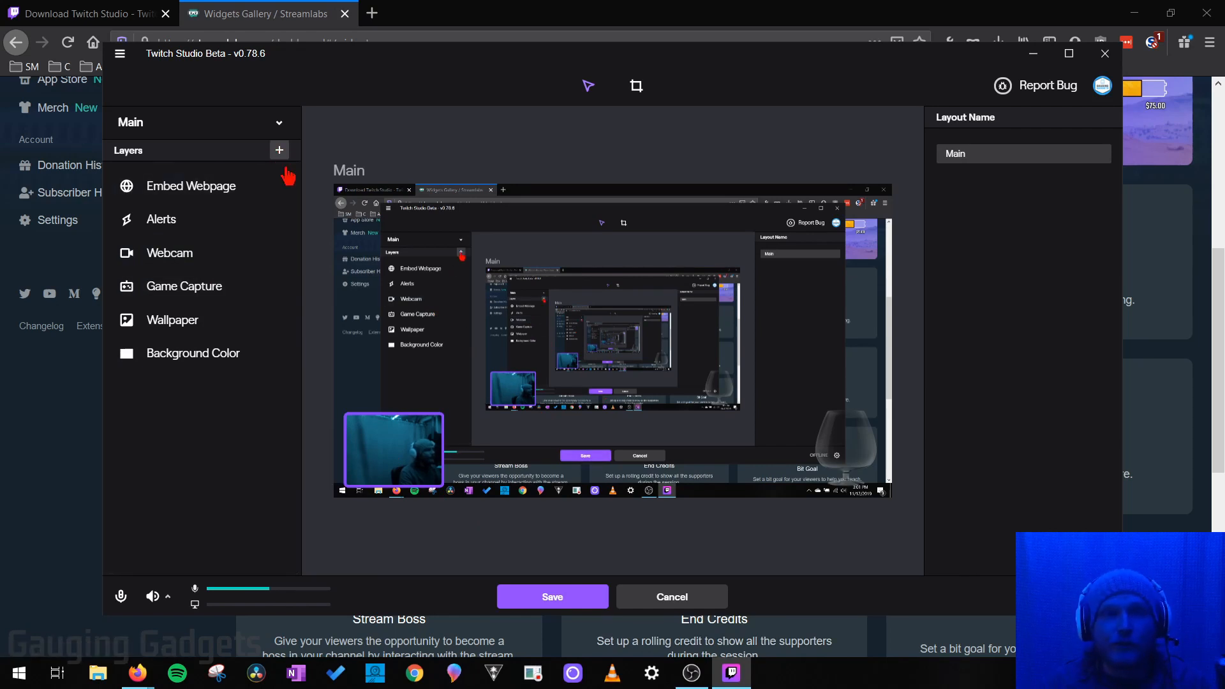
# Step: Save the edited Main layout and replay a recent follower alert from the Activity Feed
pyautogui.click(554, 600)
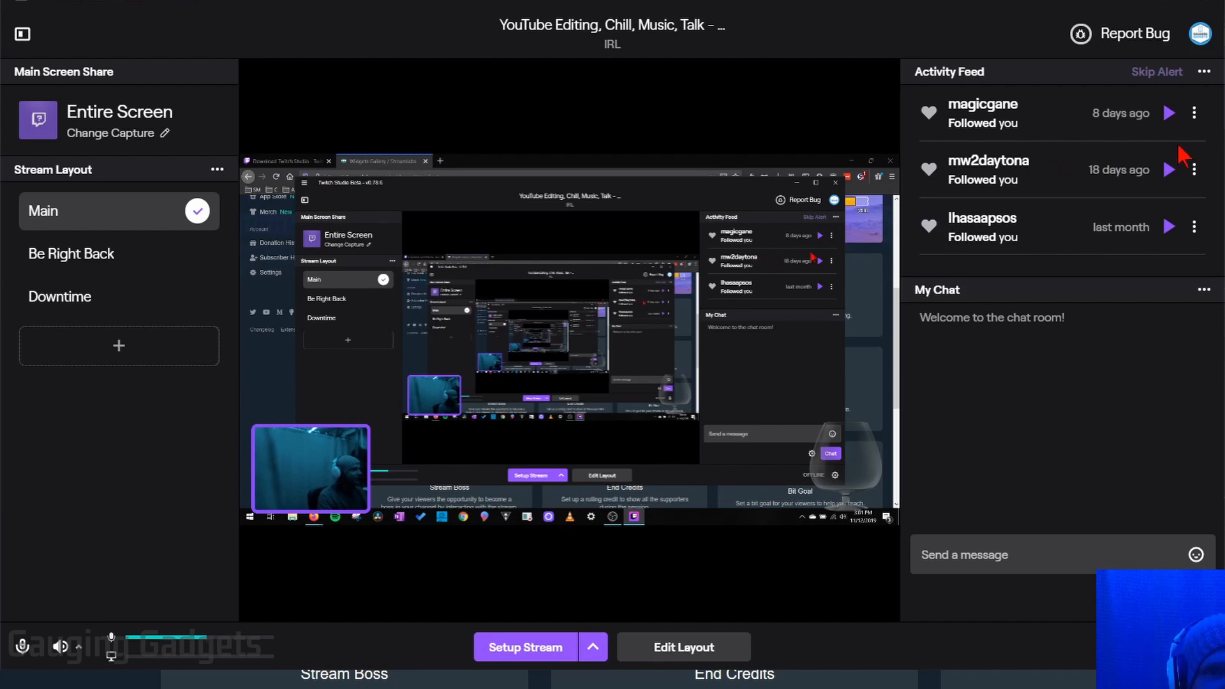
pyautogui.click(1169, 114)
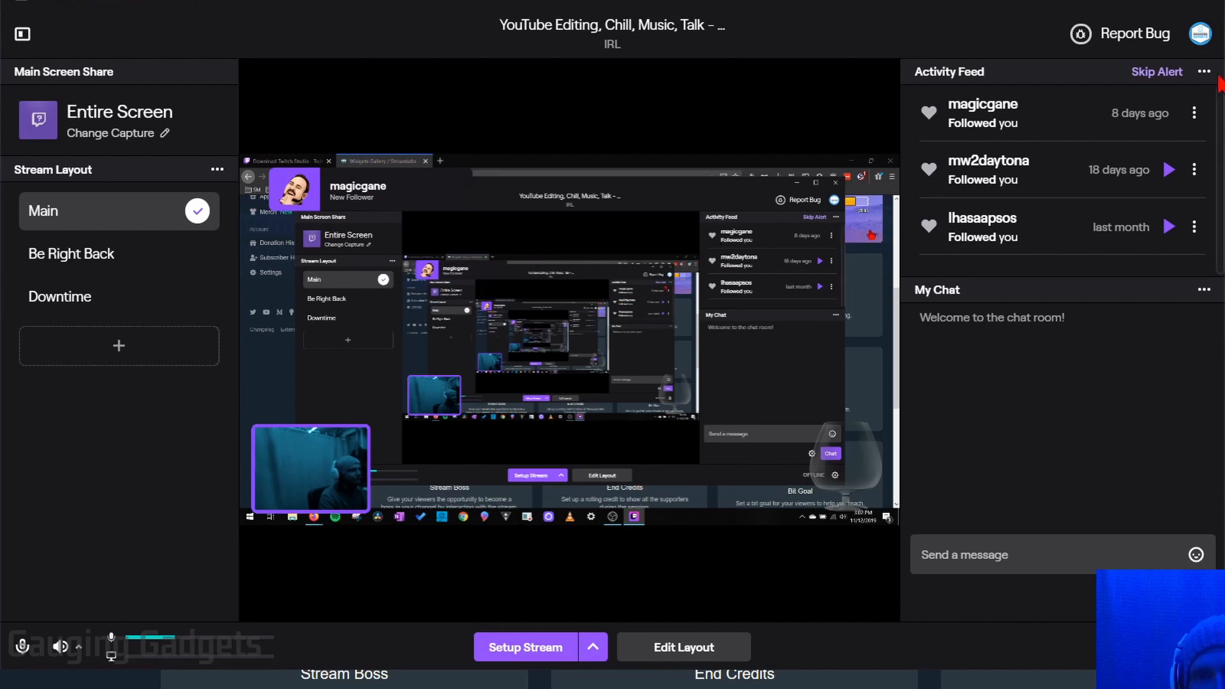
# Step: Skip the playing follower alert and check the Activity Feed filter options
pyautogui.click(1156, 72)
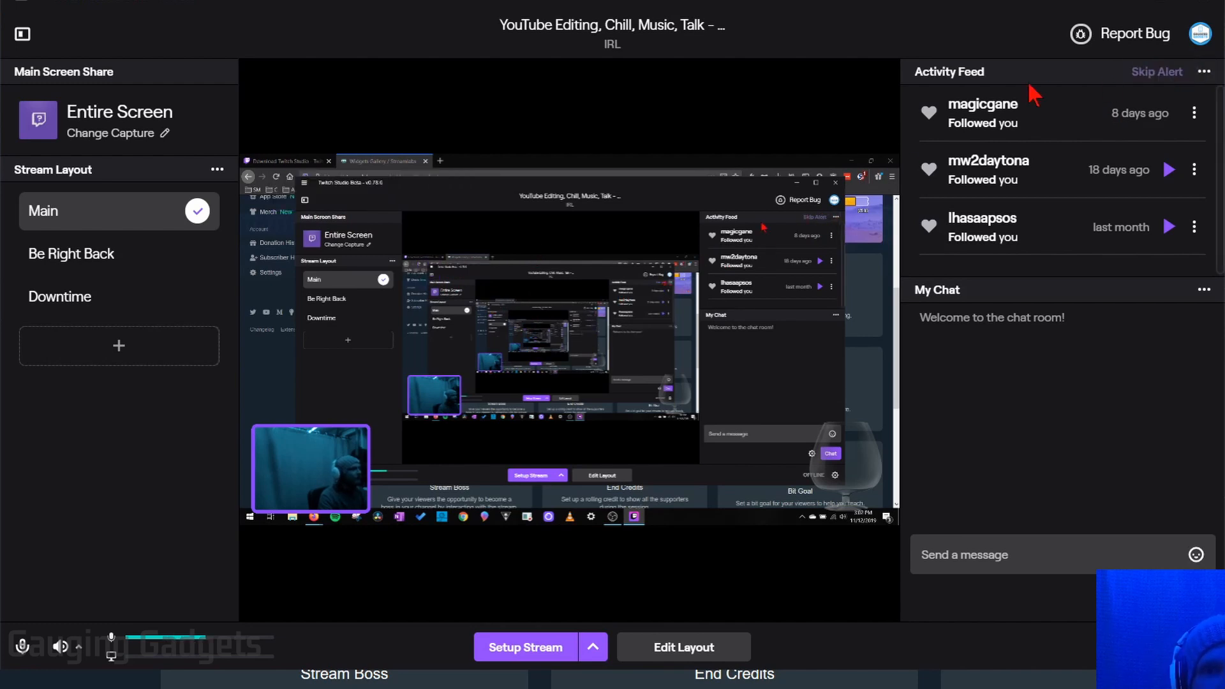
pyautogui.click(1204, 72)
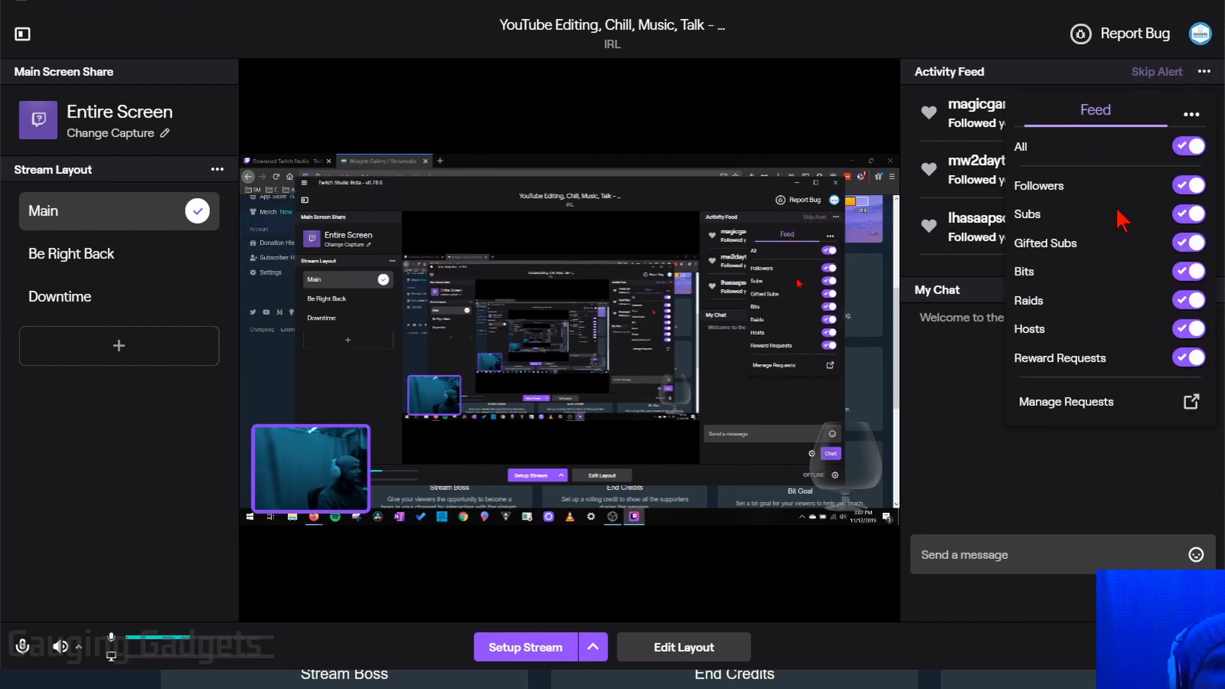
pyautogui.click(1204, 72)
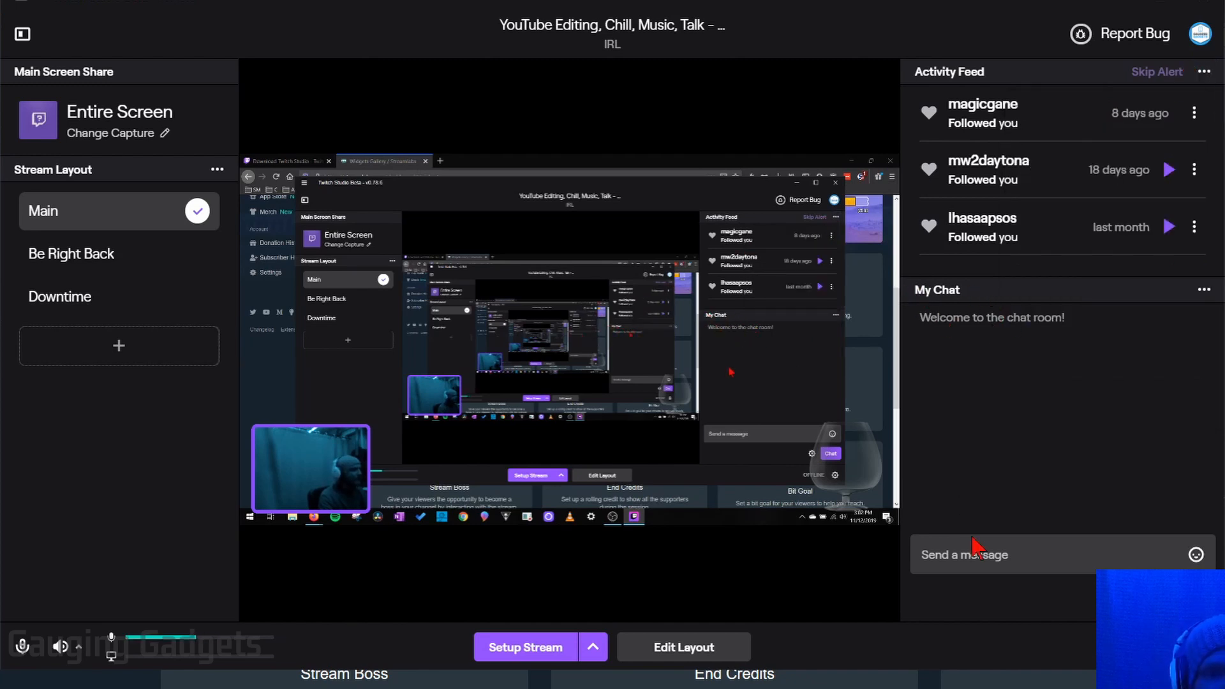
# Step: Post the message 'Test' in the stream chat
pyautogui.click(1011, 555)
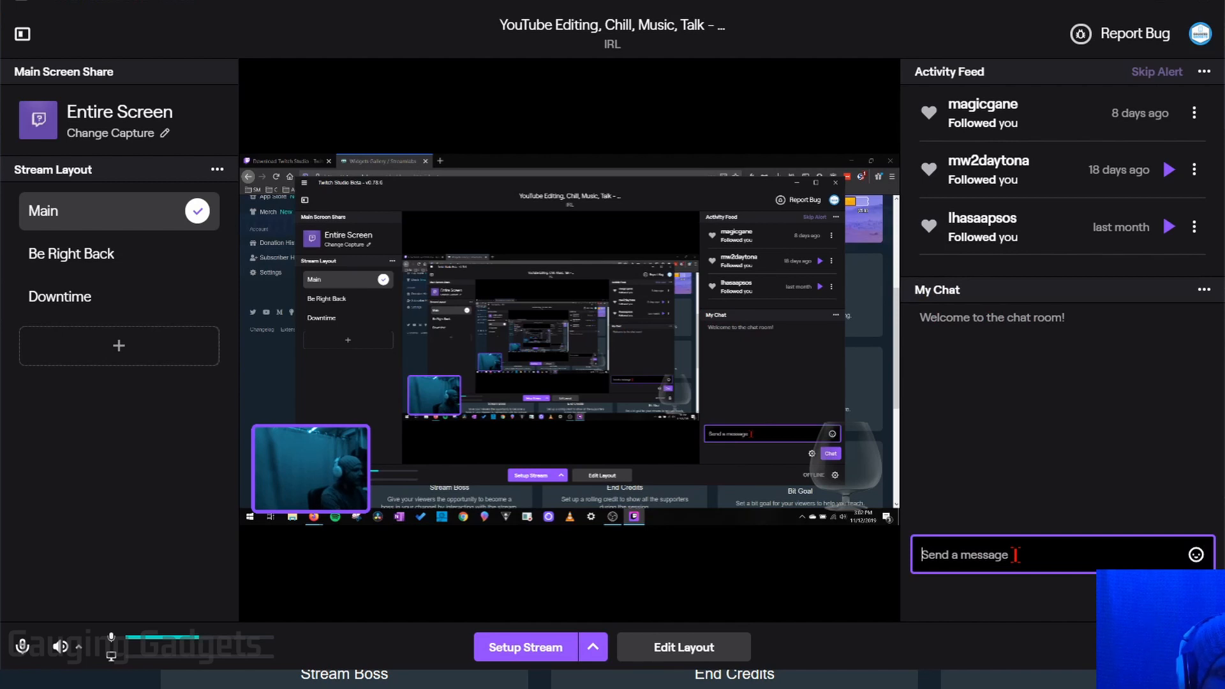
pyautogui.write('Test')
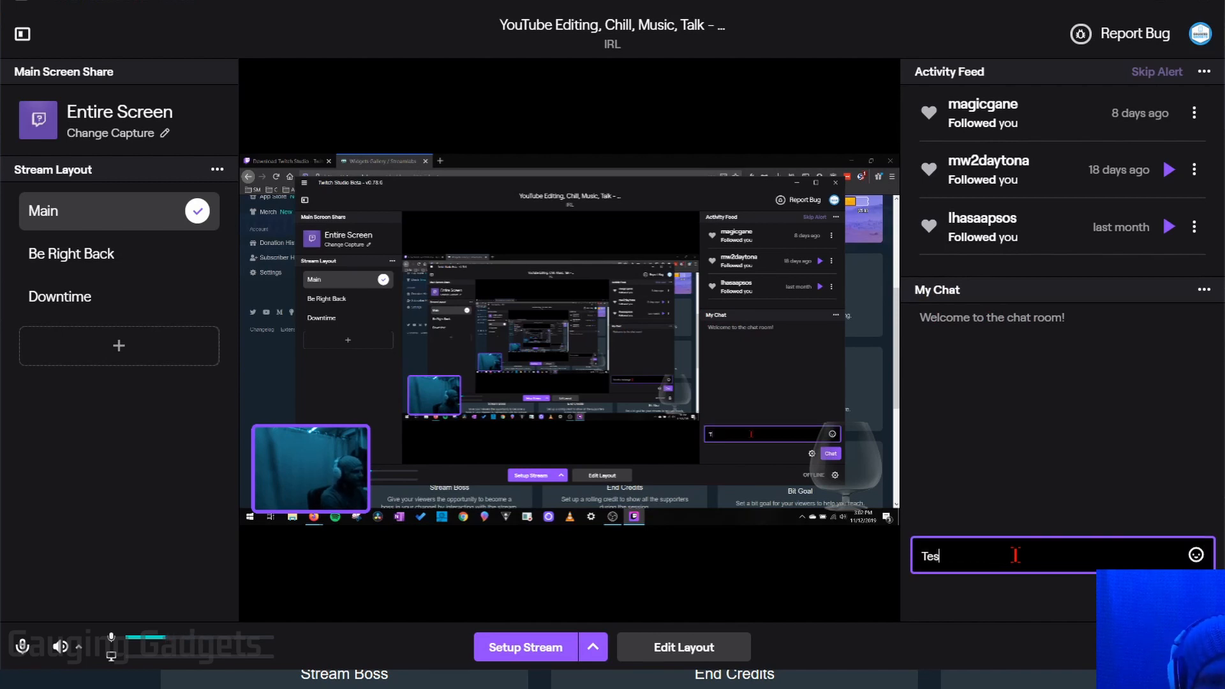
pyautogui.press('Return')
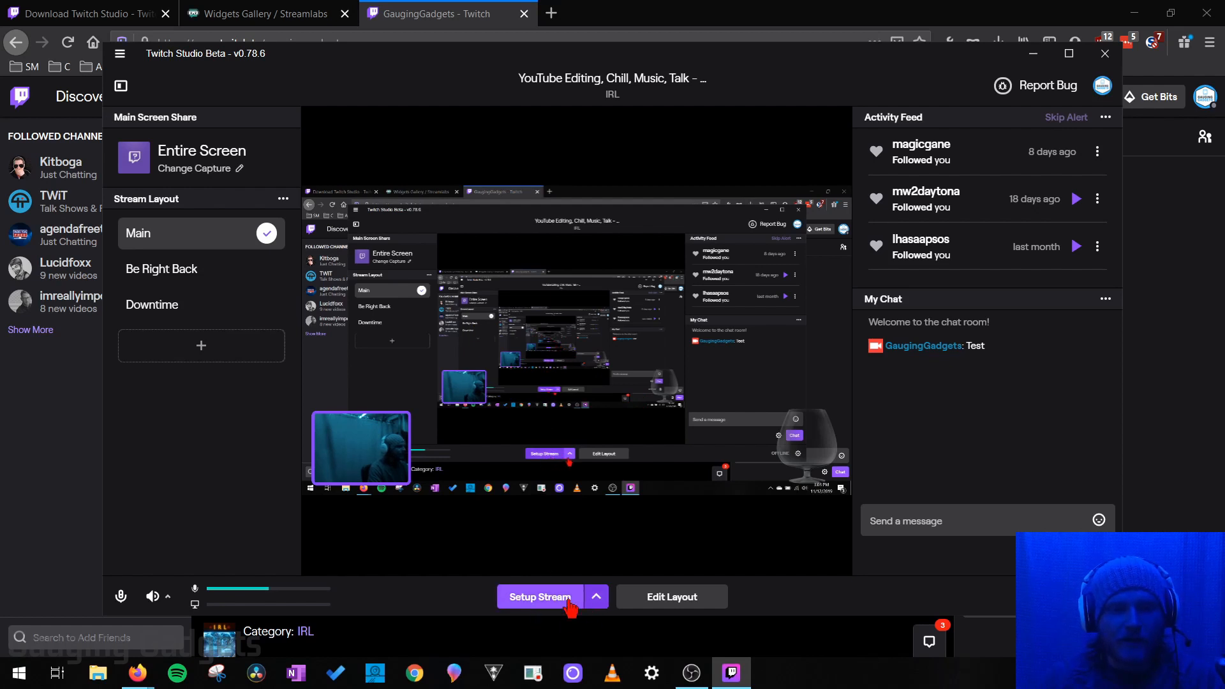
# Step: Go live immediately using Start Stream Now from the Setup Stream arrow menu
pyautogui.click(596, 598)
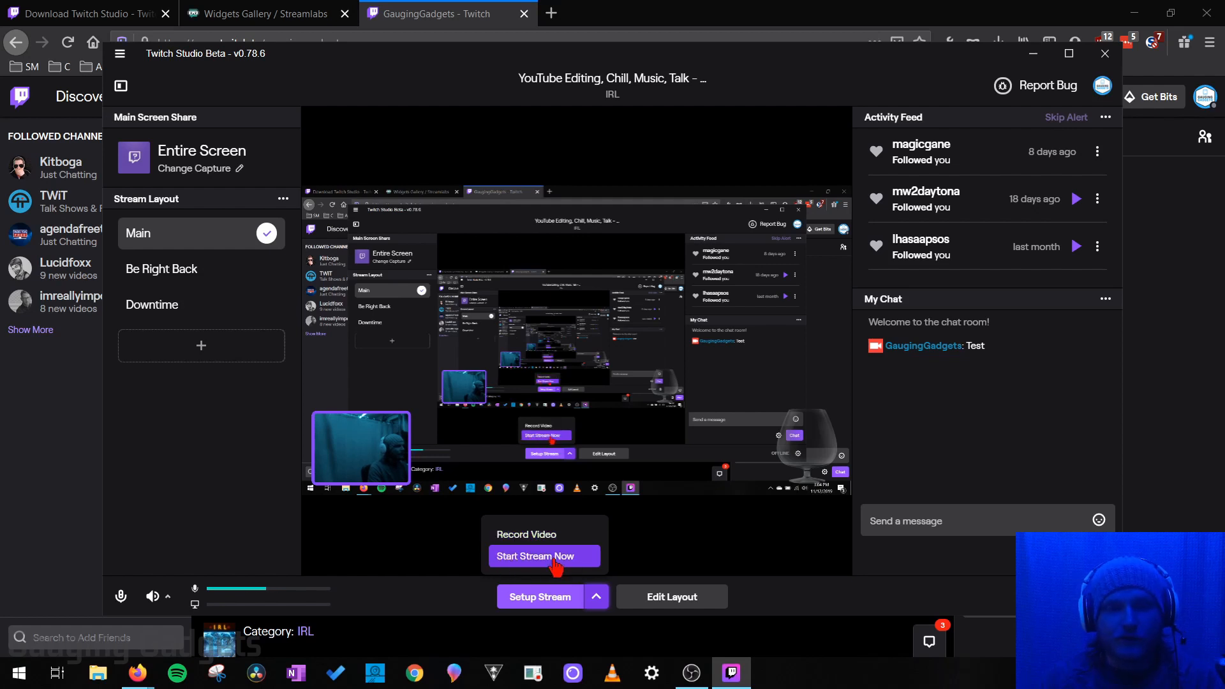
pyautogui.click(552, 559)
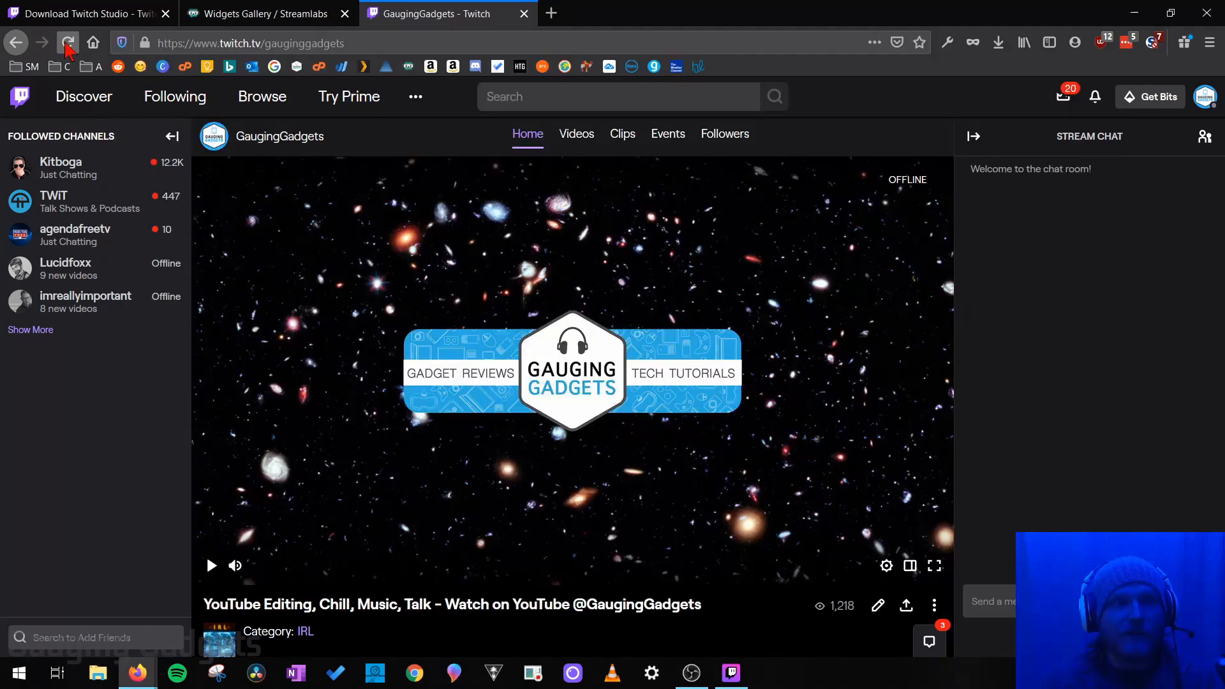
# Step: Reload the Twitch channel page to confirm the live broadcast, then end the stream in Twitch Studio
pyautogui.click(67, 43)
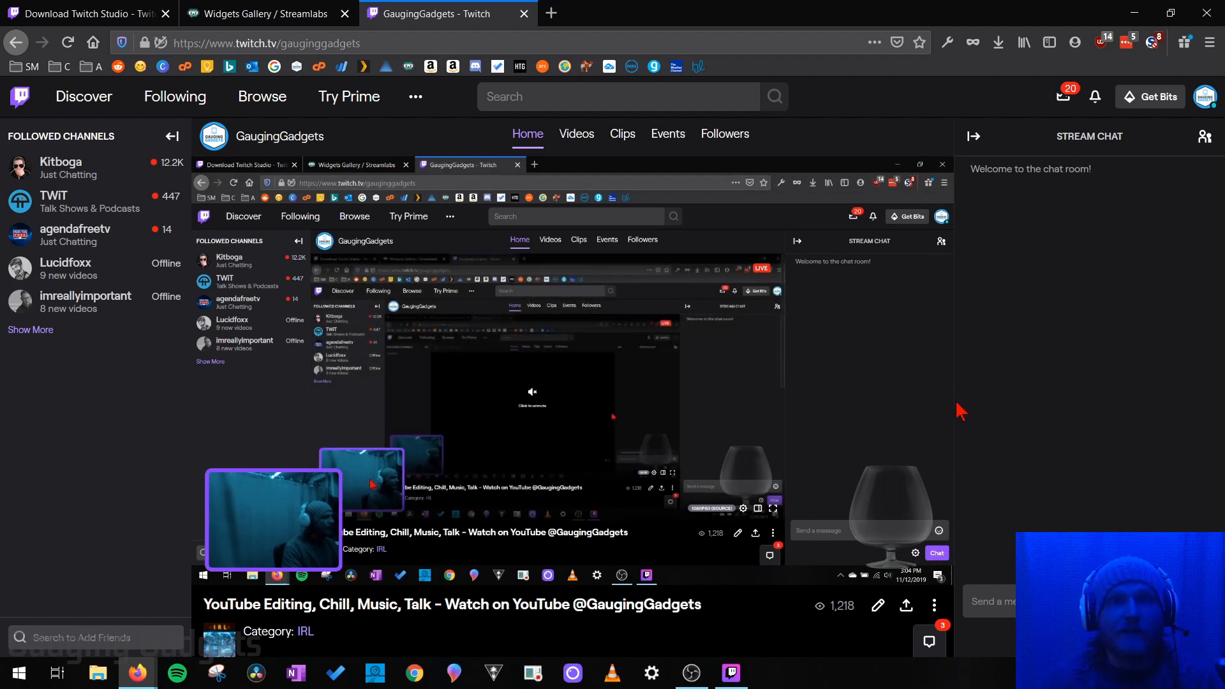
pyautogui.hotkey('alt', 'Tab')
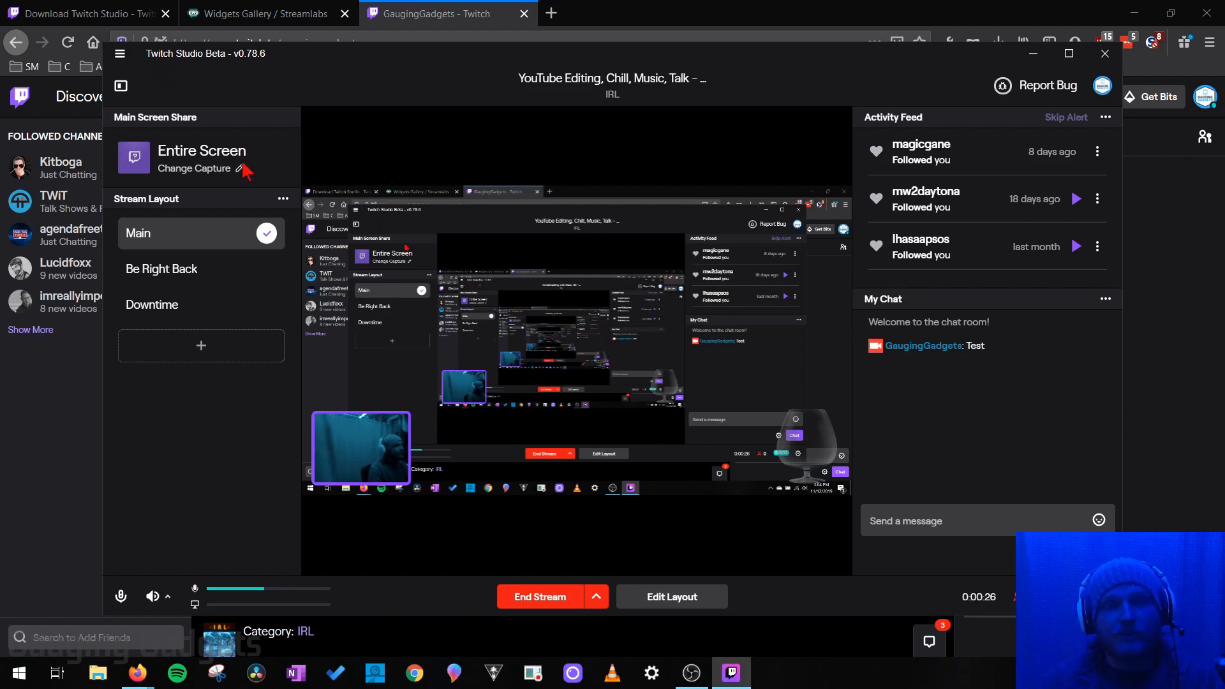
pyautogui.click(543, 599)
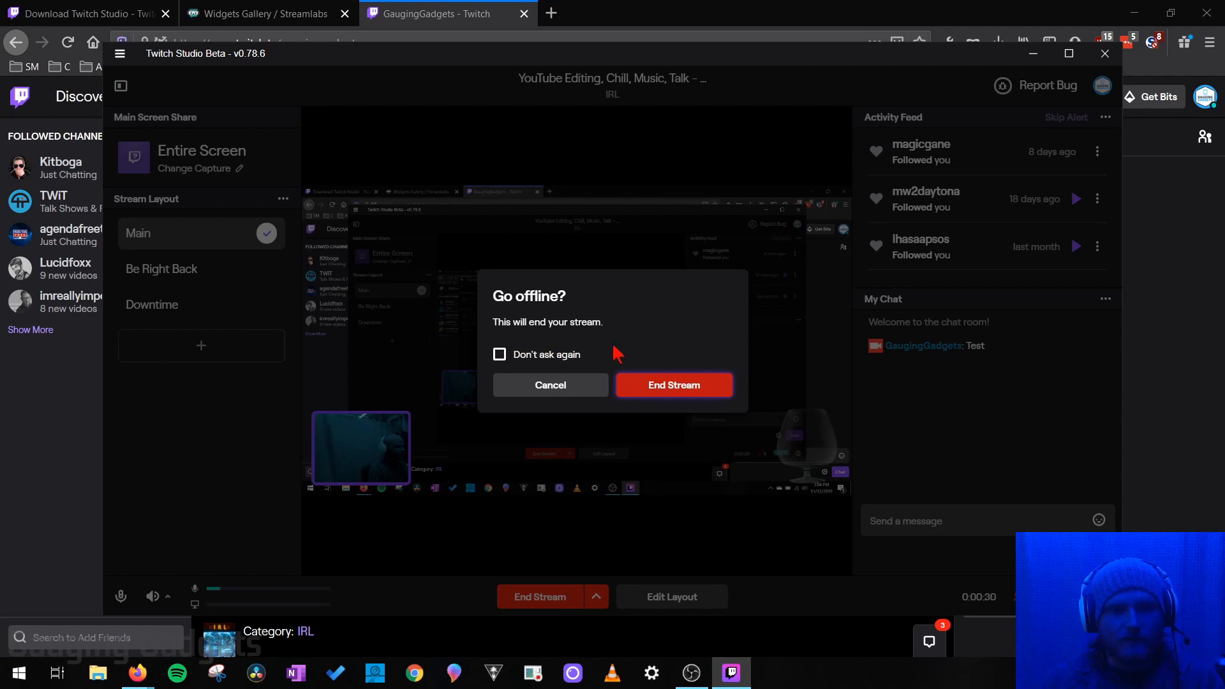
pyautogui.click(675, 386)
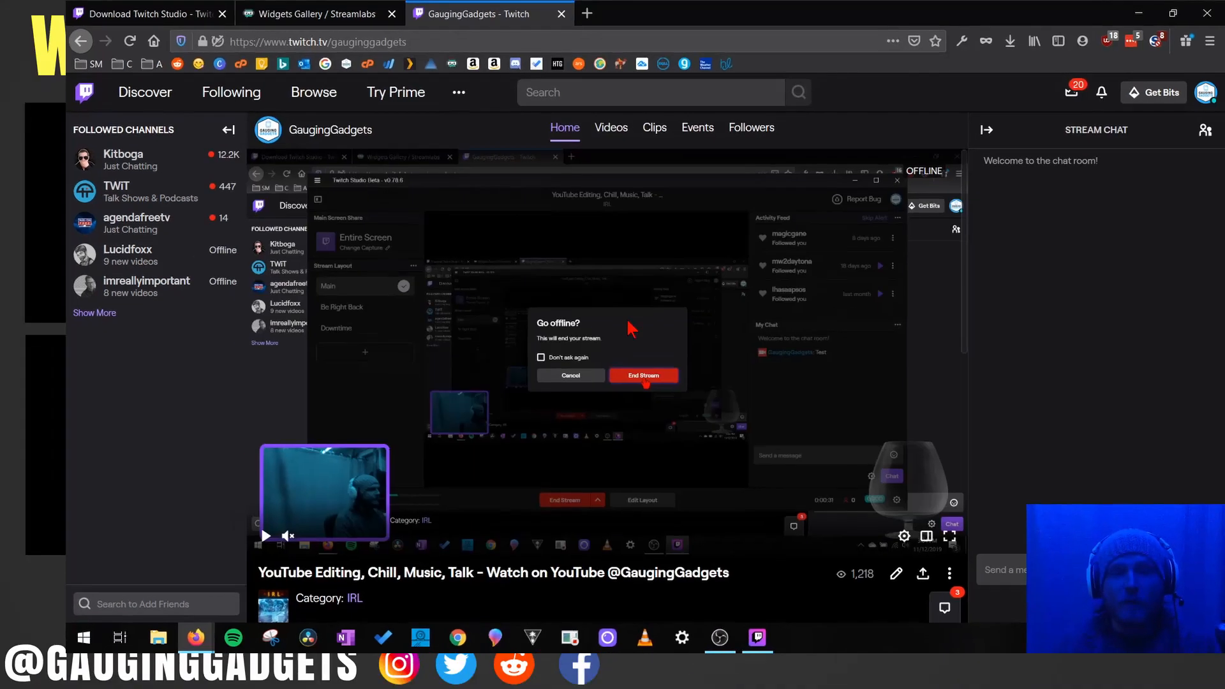